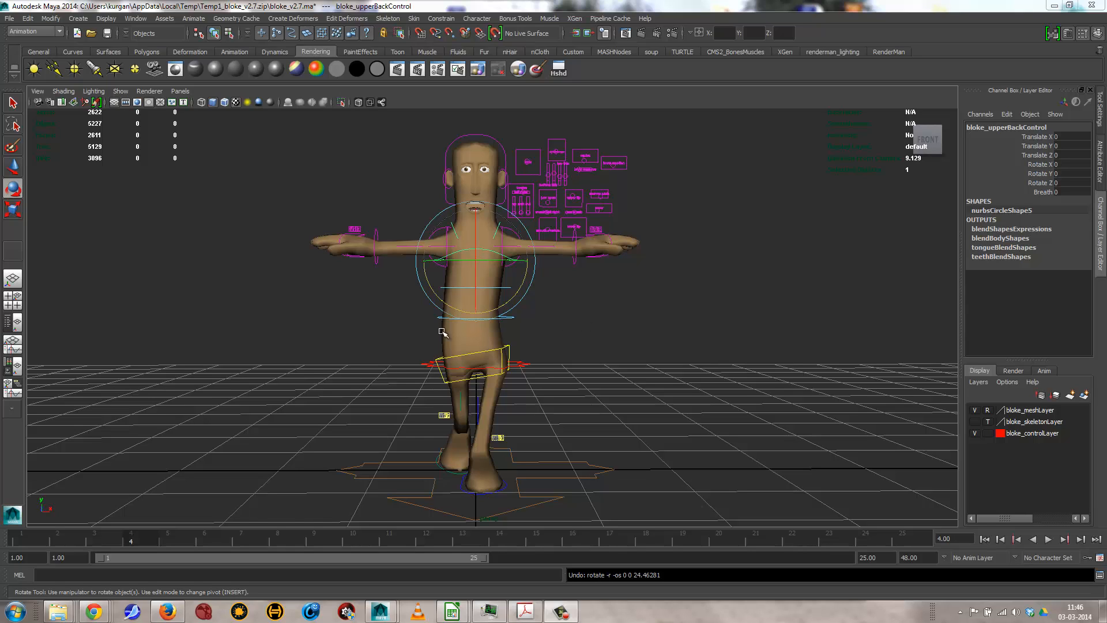
{"action": "left_click", "coordinate": [37, 547]}
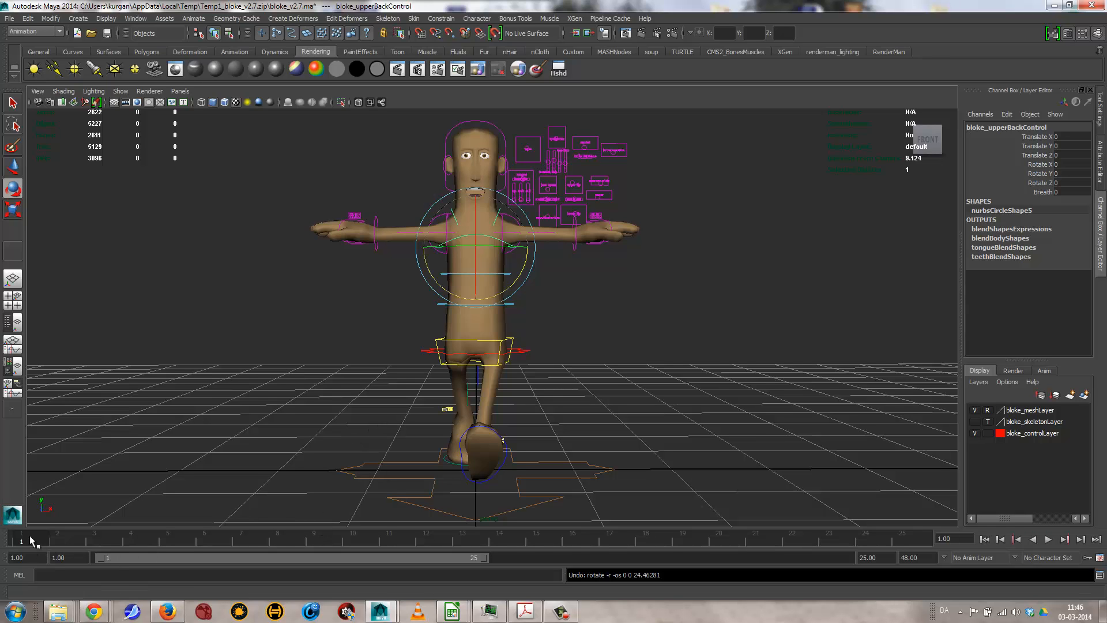
{"action": "left_click_drag", "start_coordinate": [29, 535], "coordinate": [186, 542]}
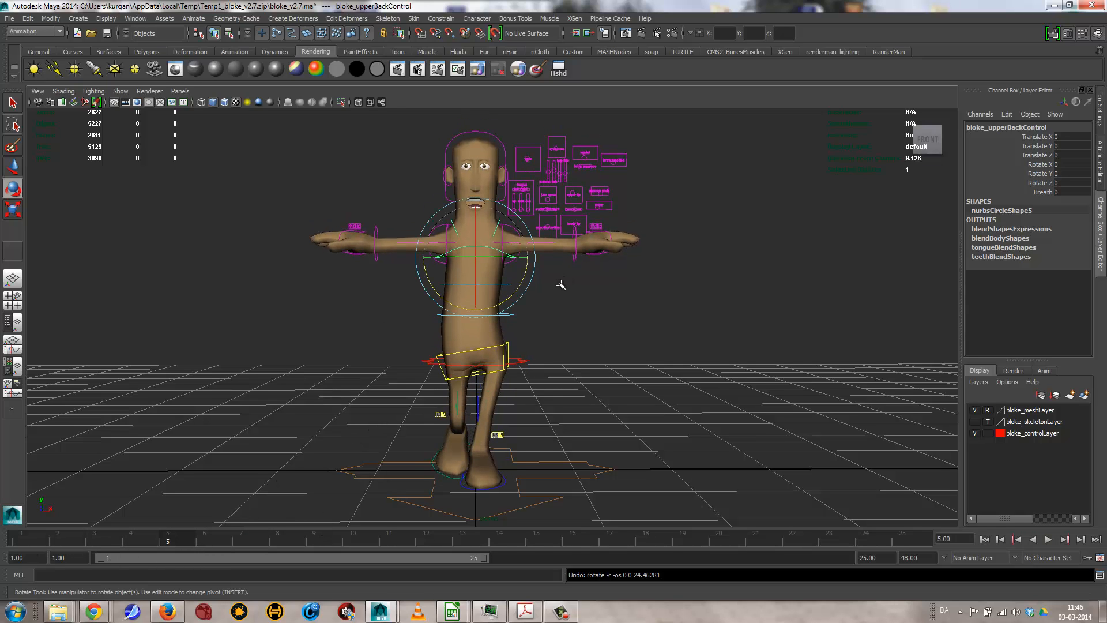
{"action": "left_click_drag", "start_coordinate": [522, 283], "coordinate": [505, 298]}
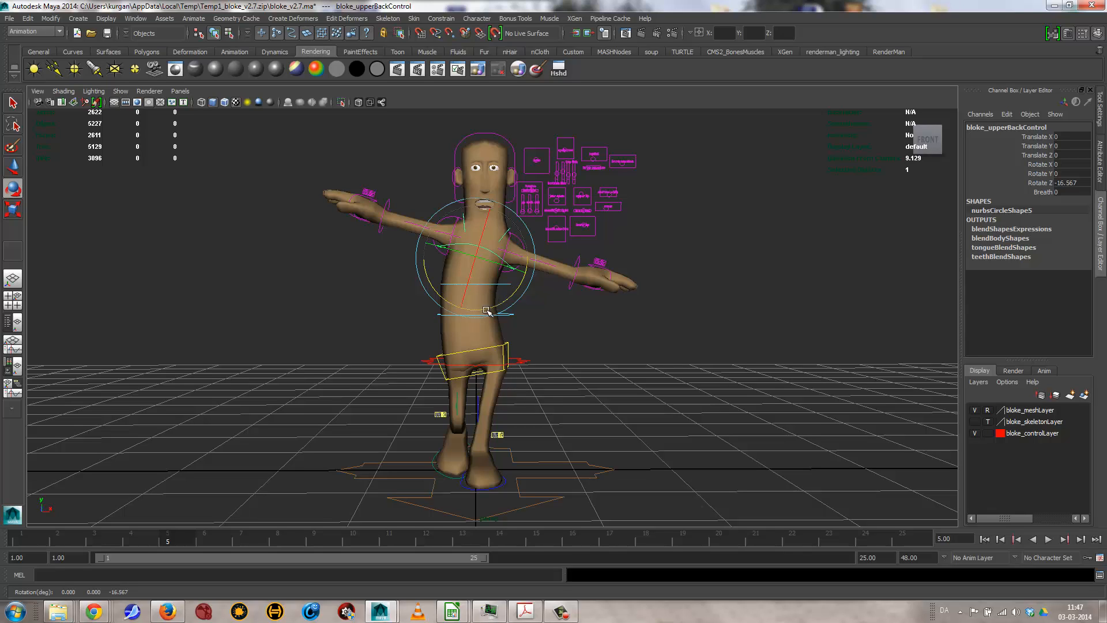
{"action": "left_click_drag", "start_coordinate": [141, 539], "coordinate": [8, 541]}
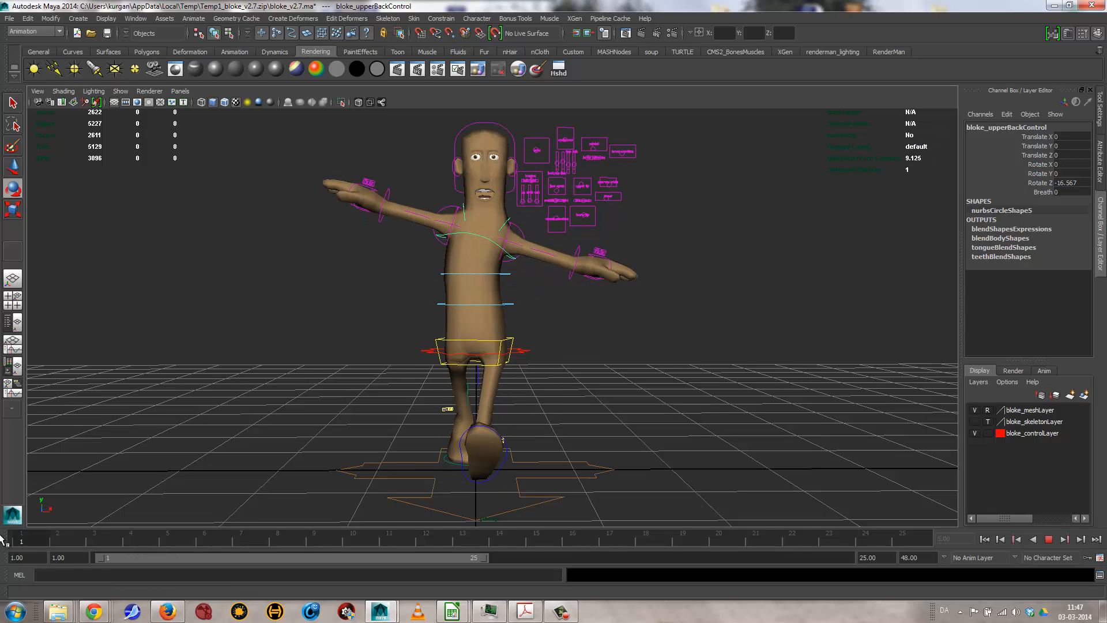
Step: Rotate the upper back control at frame 1 to about 15.6 in Y and 0.6 in Z, and key it at frames 1 and 25
{"action": "left_click_drag", "start_coordinate": [521, 282], "coordinate": [529, 269]}
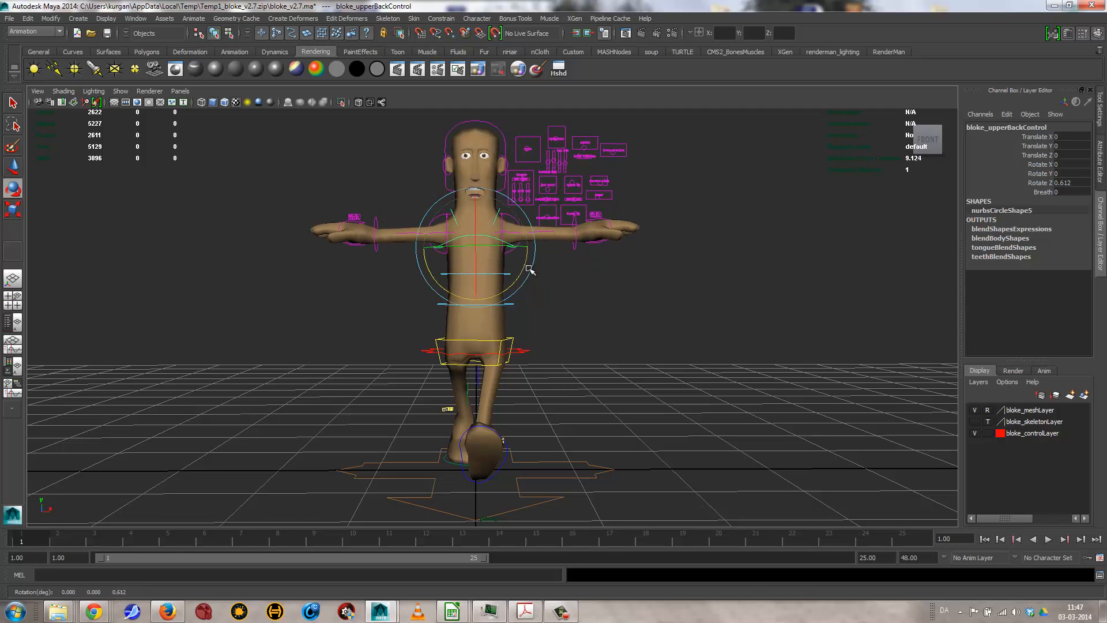
{"action": "left_click_drag", "start_coordinate": [672, 309], "coordinate": [501, 283], "text": "alt"}
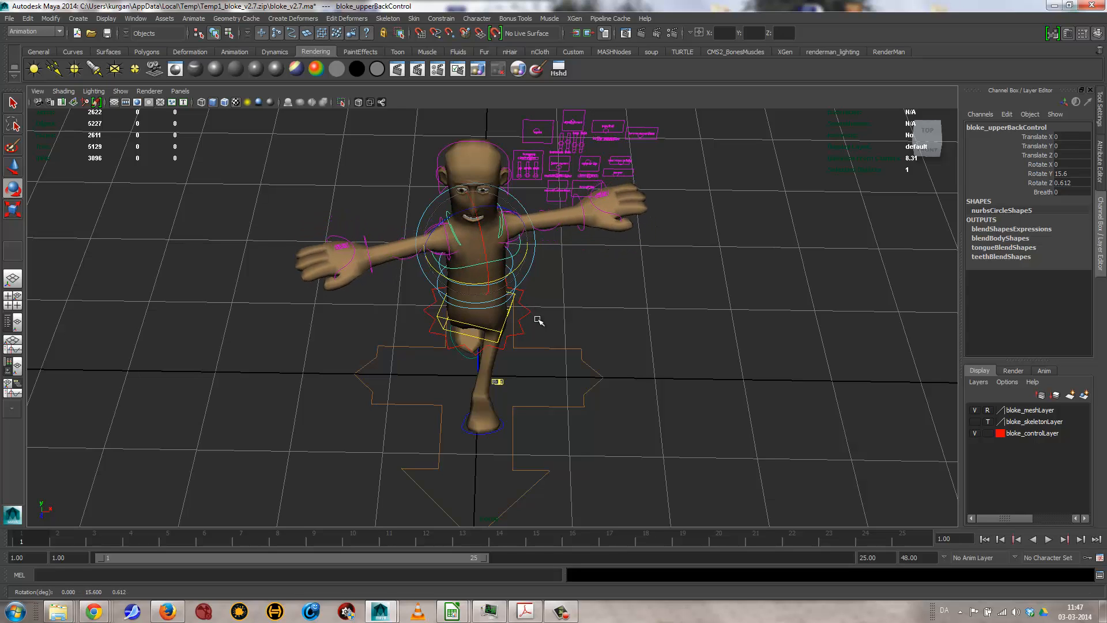
{"action": "key", "text": "s"}
{"action": "key", "text": "End"}
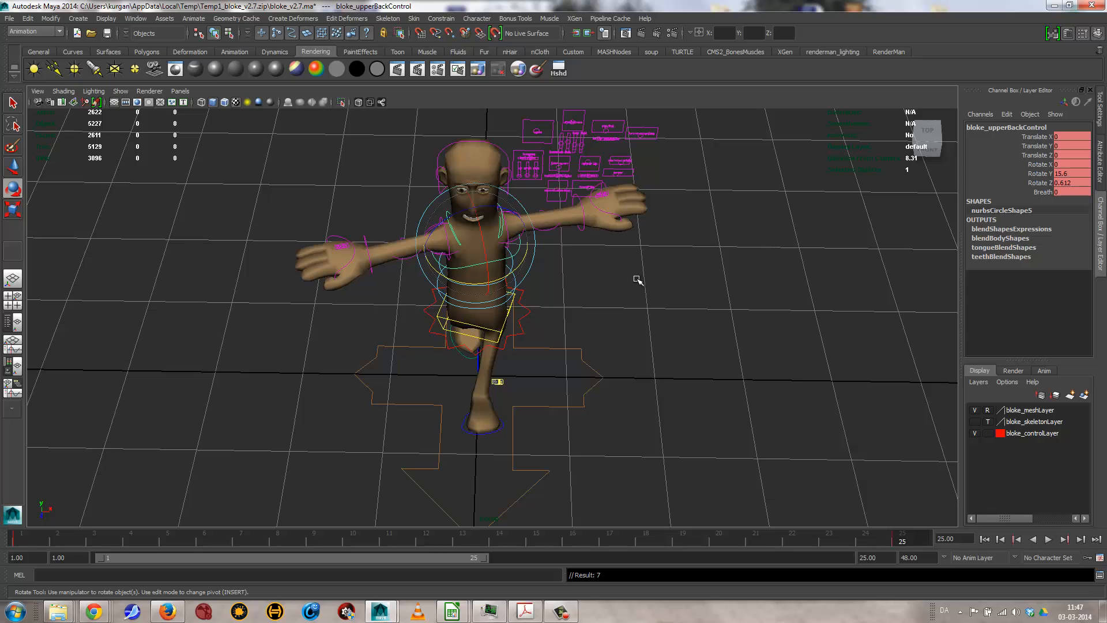
Step: Counter-rotate the upper back at frame 13 to about -14.5 in Y, key it, and play back the walk cycle
{"action": "left_click", "coordinate": [472, 539]}
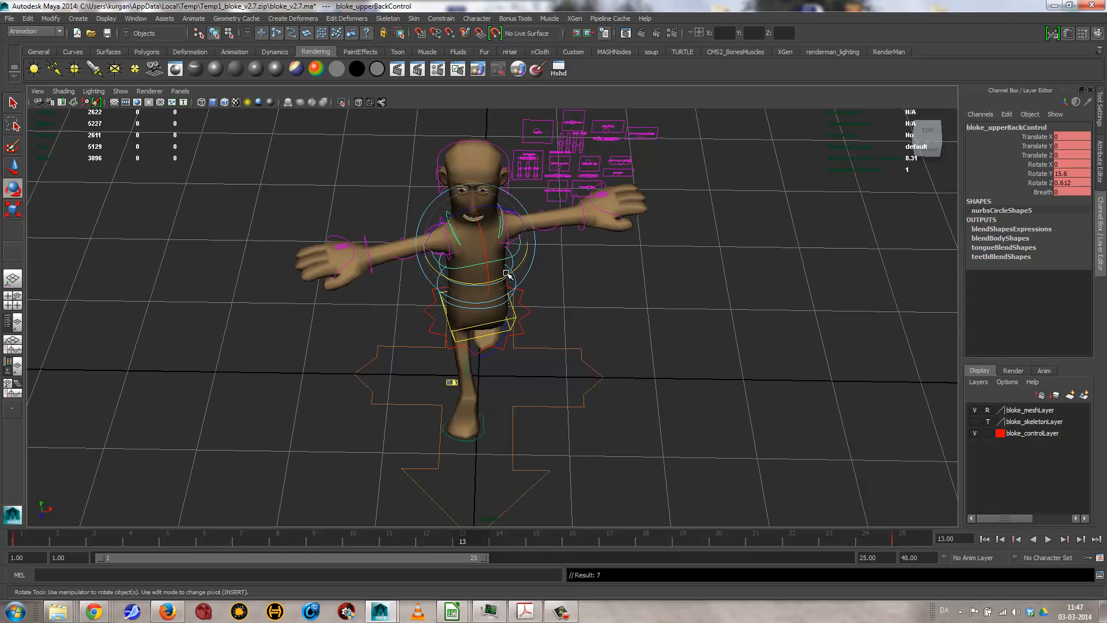
{"action": "left_click_drag", "start_coordinate": [507, 274], "coordinate": [481, 282]}
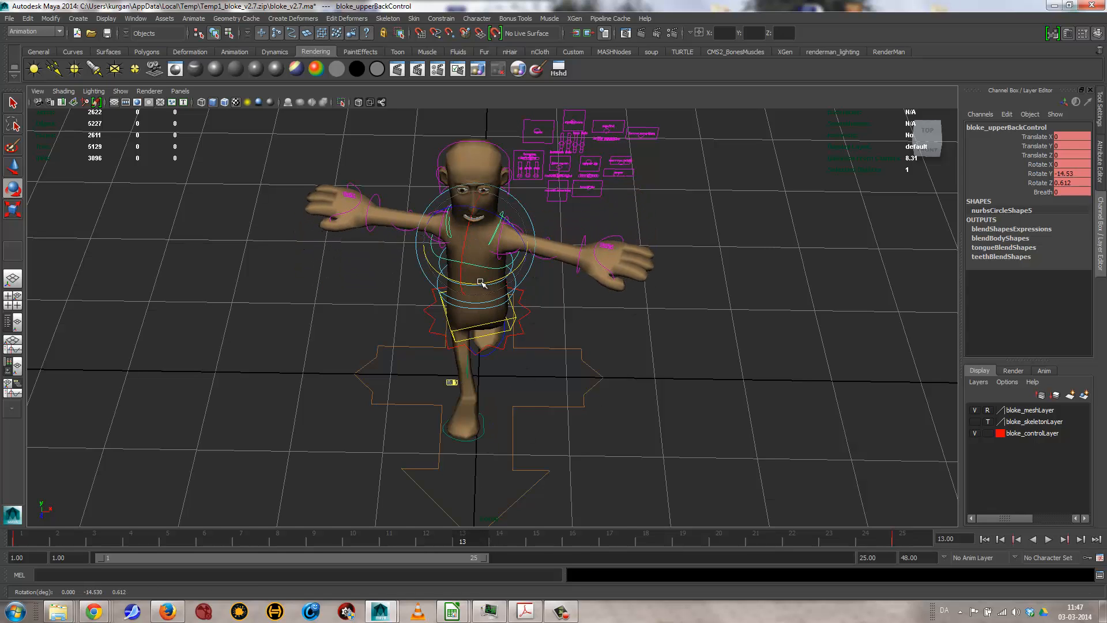
{"action": "key", "text": "s"}
{"action": "left_click_drag", "start_coordinate": [650, 386], "coordinate": [633, 296], "text": "alt"}
{"action": "mouse_move", "coordinate": [1100, 620]}
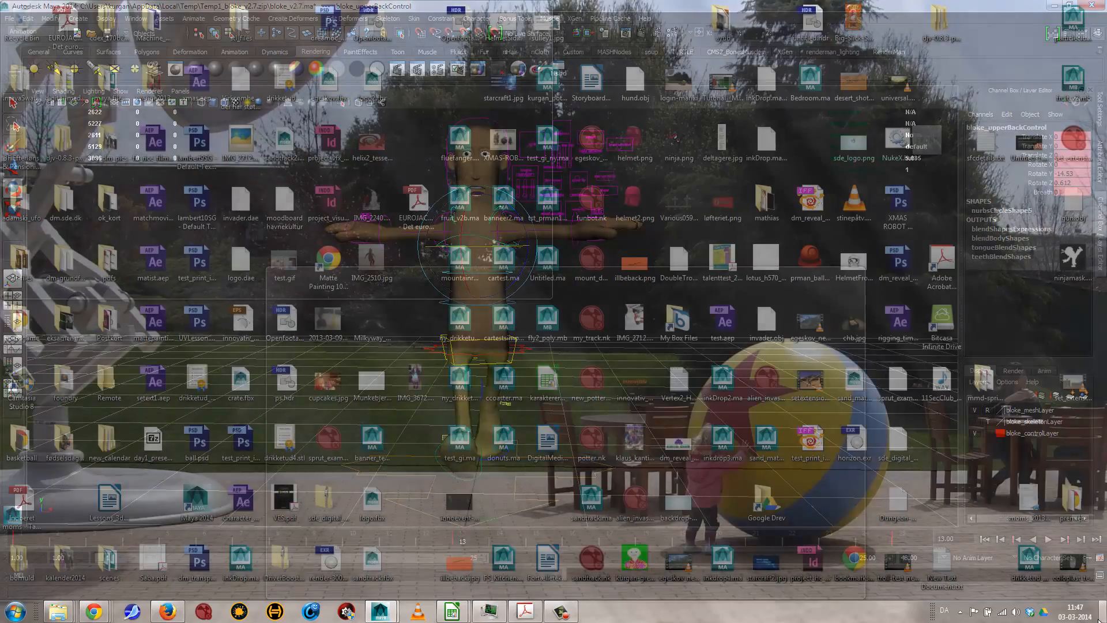
{"action": "left_click", "coordinate": [1048, 539]}
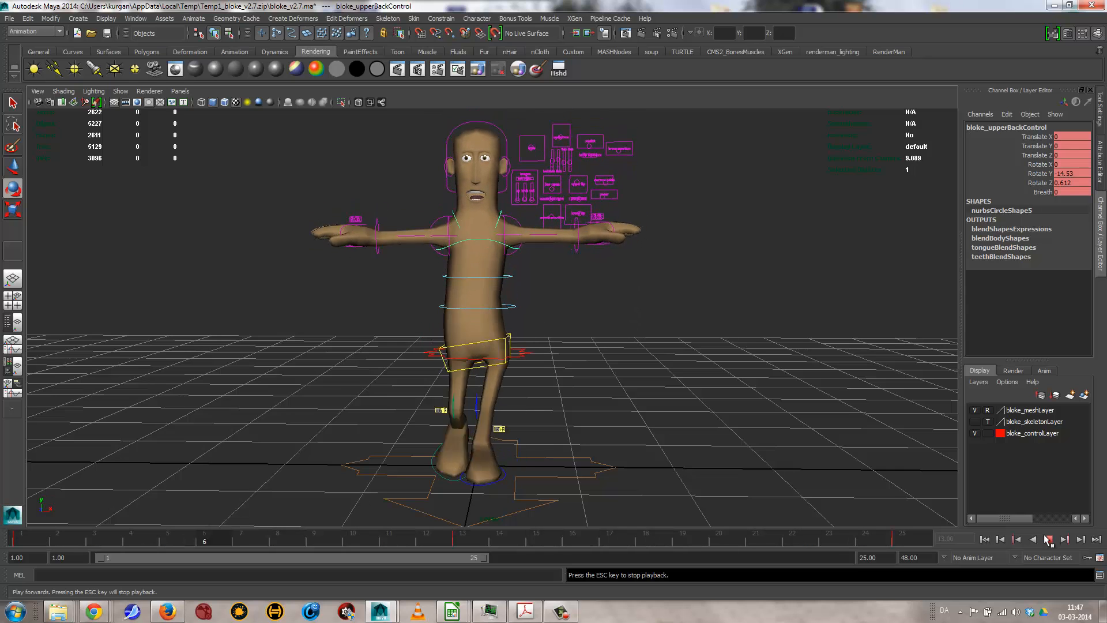
{"action": "left_click", "coordinate": [1048, 539]}
{"action": "key", "text": "alt+v"}
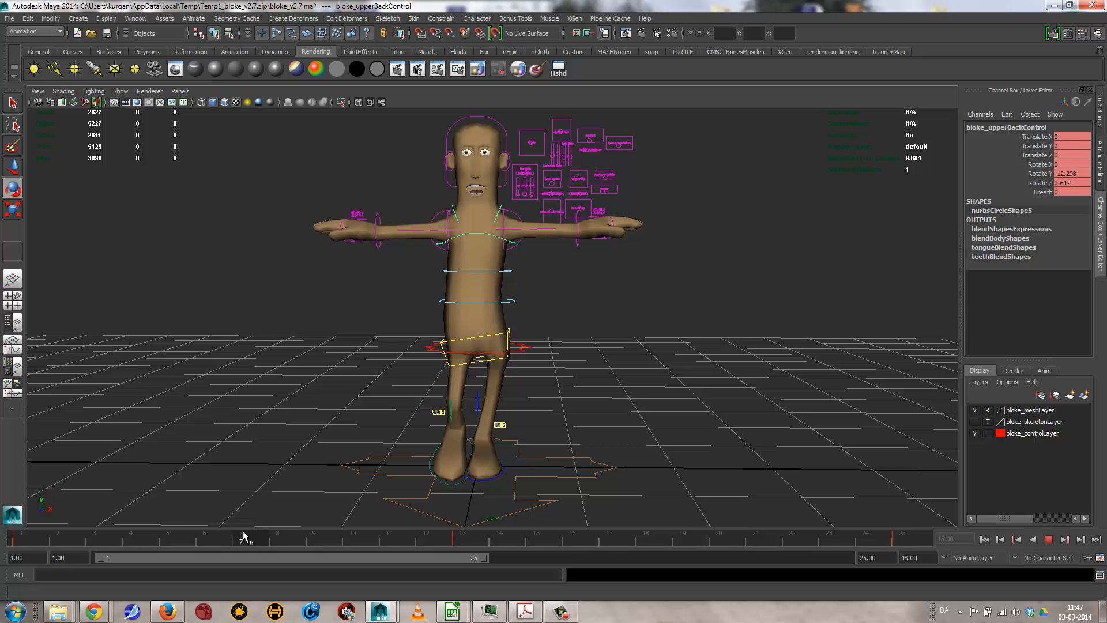
Step: Tilt the upper back at frame 7 to about -10.1 in Z, key it, and play back the animation
{"action": "left_click", "coordinate": [209, 537]}
{"action": "key", "text": "e"}
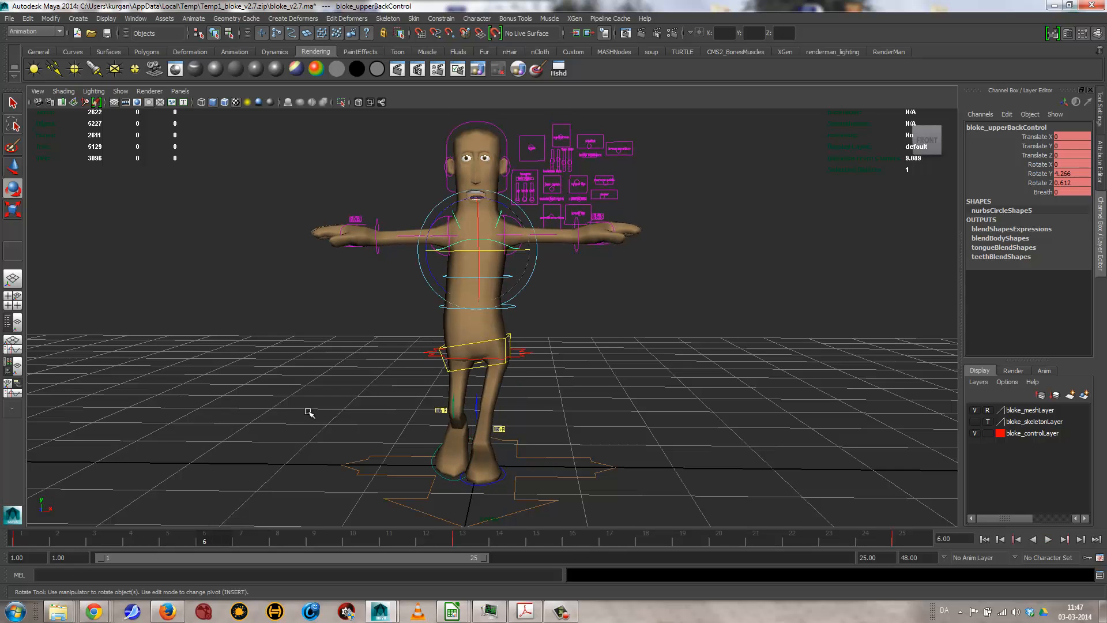
{"action": "key", "text": "alt+period"}
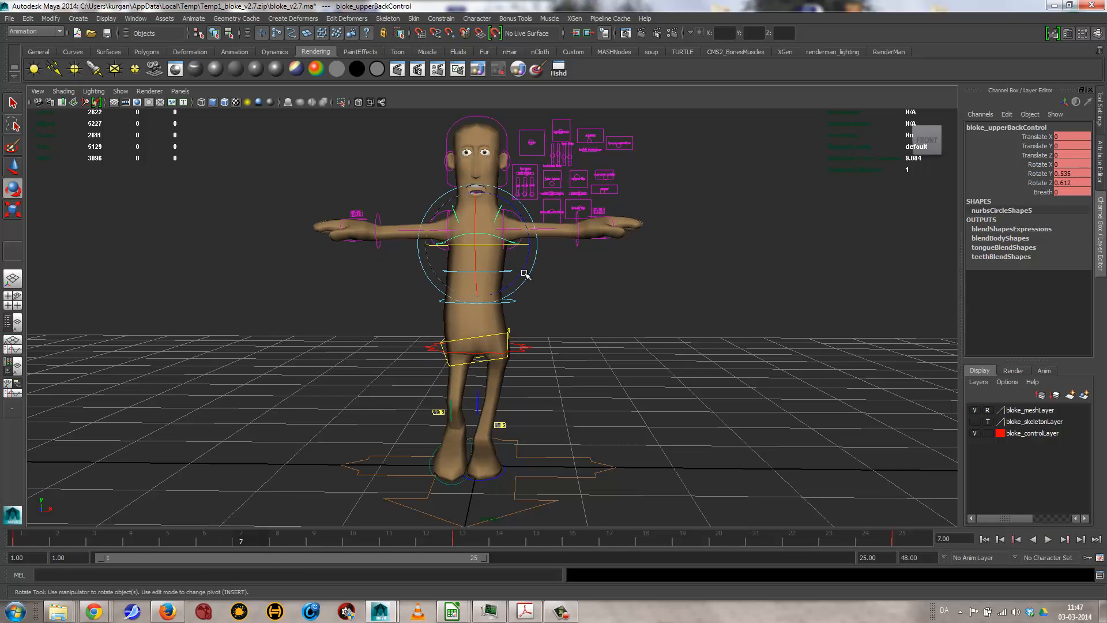
{"action": "left_click_drag", "start_coordinate": [521, 216], "coordinate": [524, 225]}
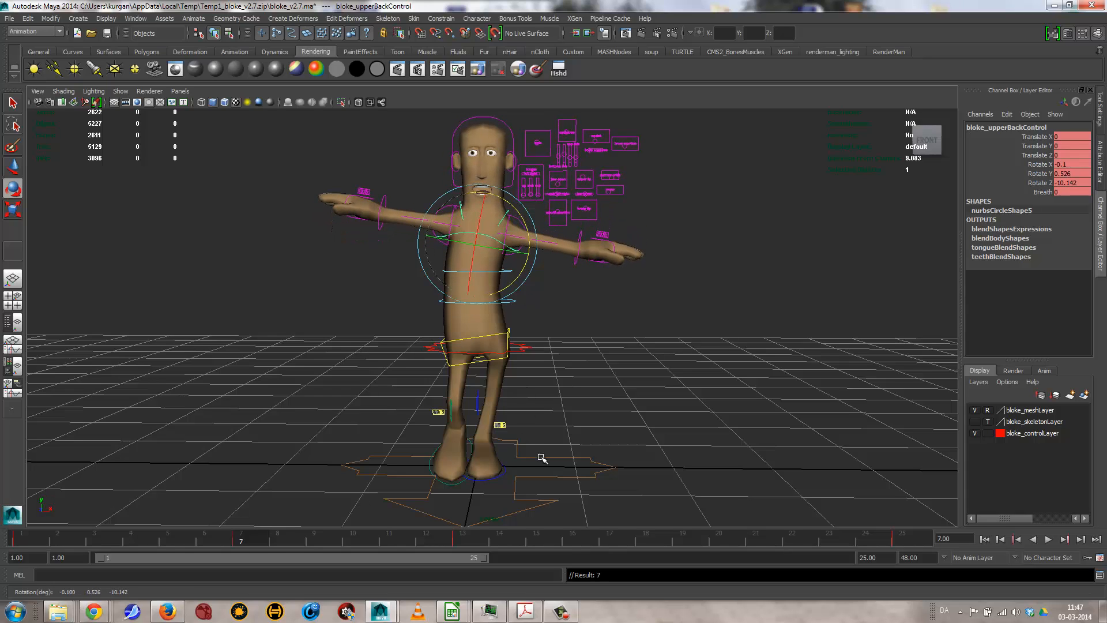
{"action": "key", "text": "s"}
{"action": "key", "text": "alt+v"}
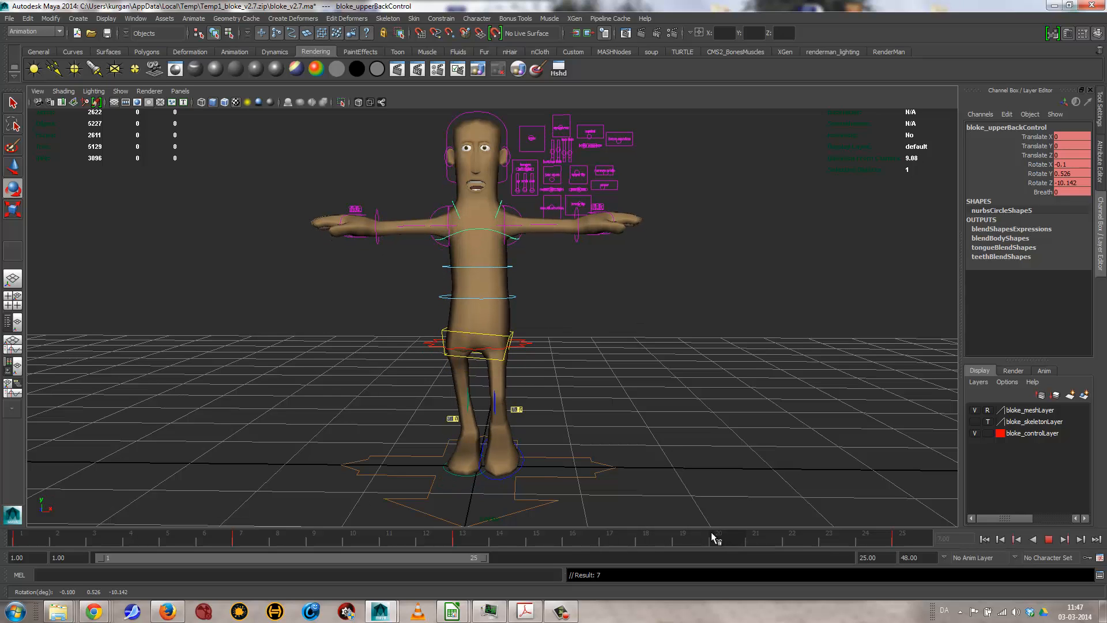
Step: Tilt the upper back the opposite way at frame 19 to about 10 in Z, key it, and review the playback
{"action": "left_click", "coordinate": [683, 538]}
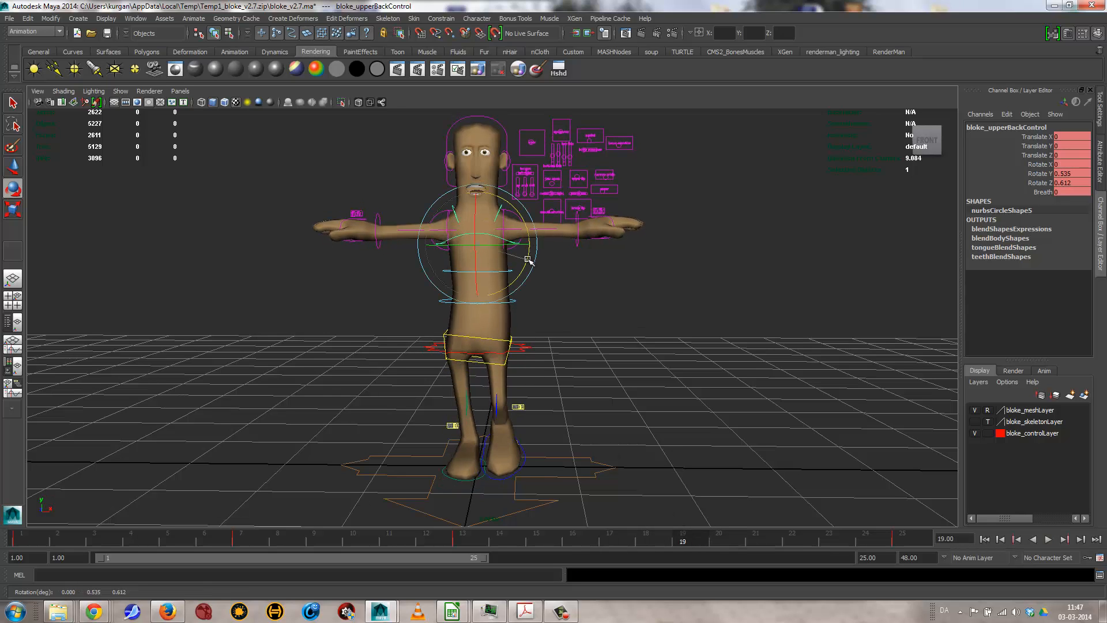
{"action": "left_click_drag", "start_coordinate": [528, 259], "coordinate": [532, 251]}
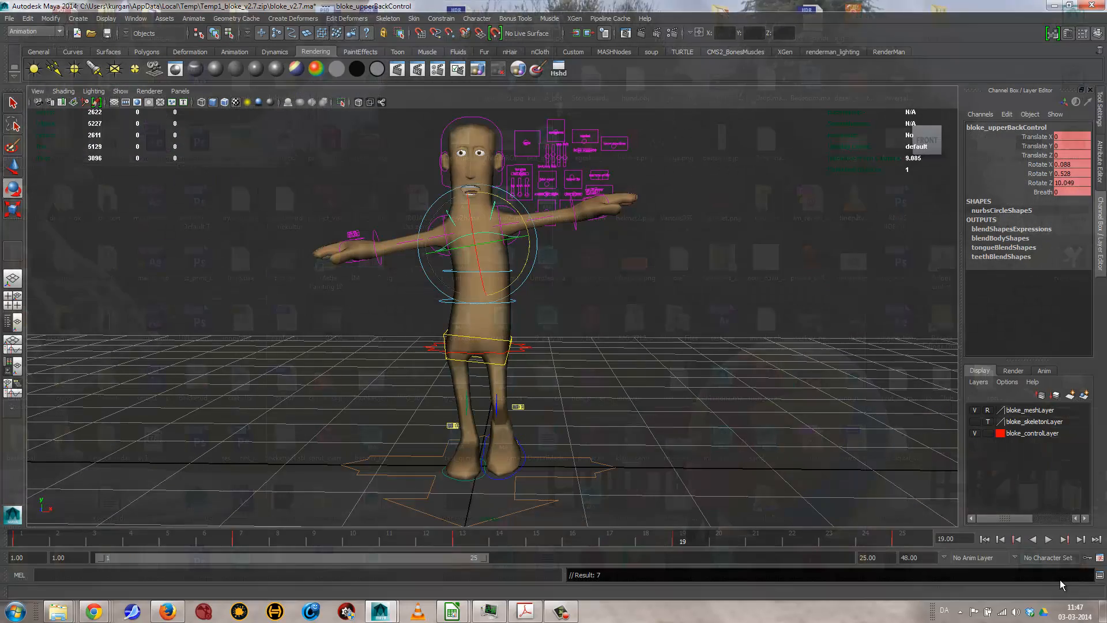
{"action": "left_click", "coordinate": [1048, 538]}
{"action": "left_click_drag", "start_coordinate": [507, 381], "coordinate": [511, 421], "text": "alt"}
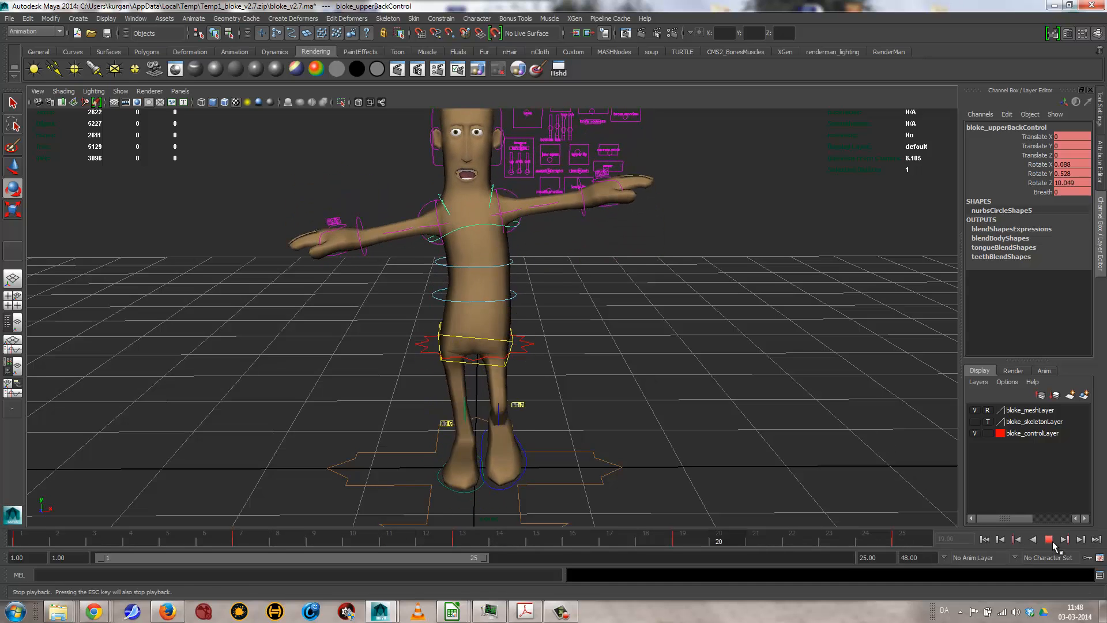
{"action": "left_click", "coordinate": [1048, 538]}
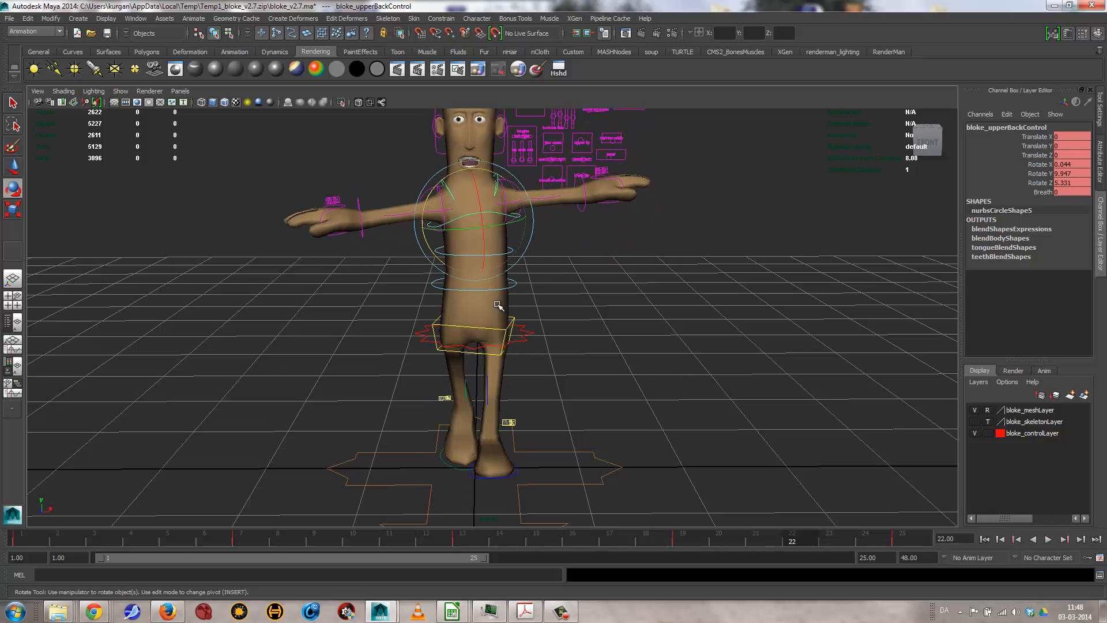
Step: Lower both arms by rotating the left FK bicep control to about -80.6 and the right one to about -71.5 in Z
{"action": "left_click_drag", "start_coordinate": [886, 500], "coordinate": [605, 335], "text": "alt"}
{"action": "left_click", "coordinate": [638, 259]}
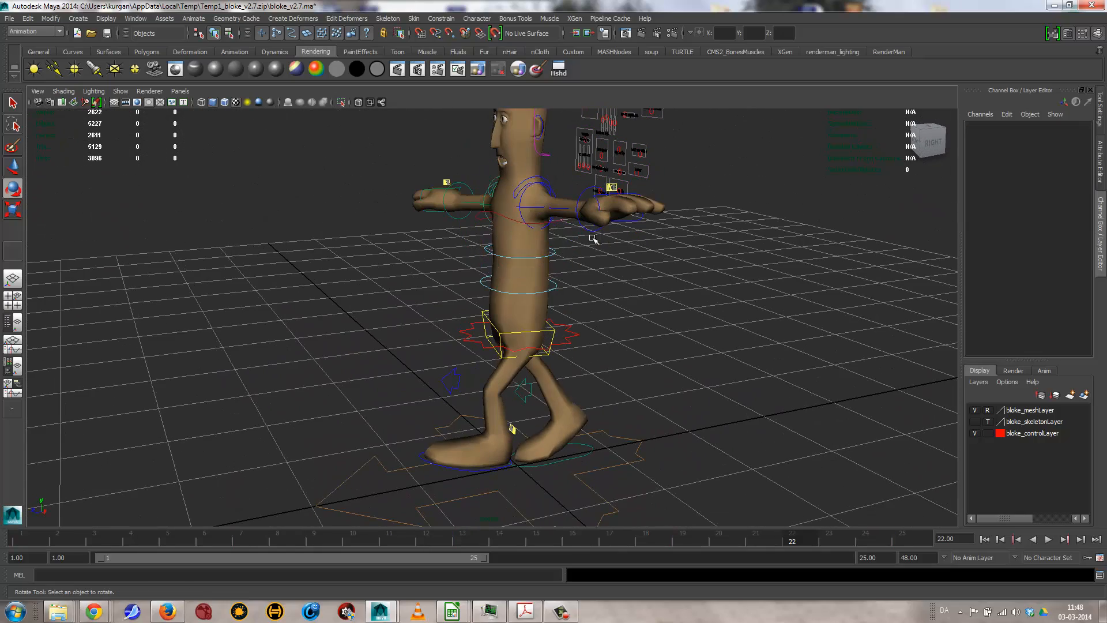
{"action": "left_click", "coordinate": [545, 188]}
{"action": "left_click_drag", "start_coordinate": [544, 187], "coordinate": [539, 213], "text": "alt"}
{"action": "left_click", "coordinate": [440, 185]}
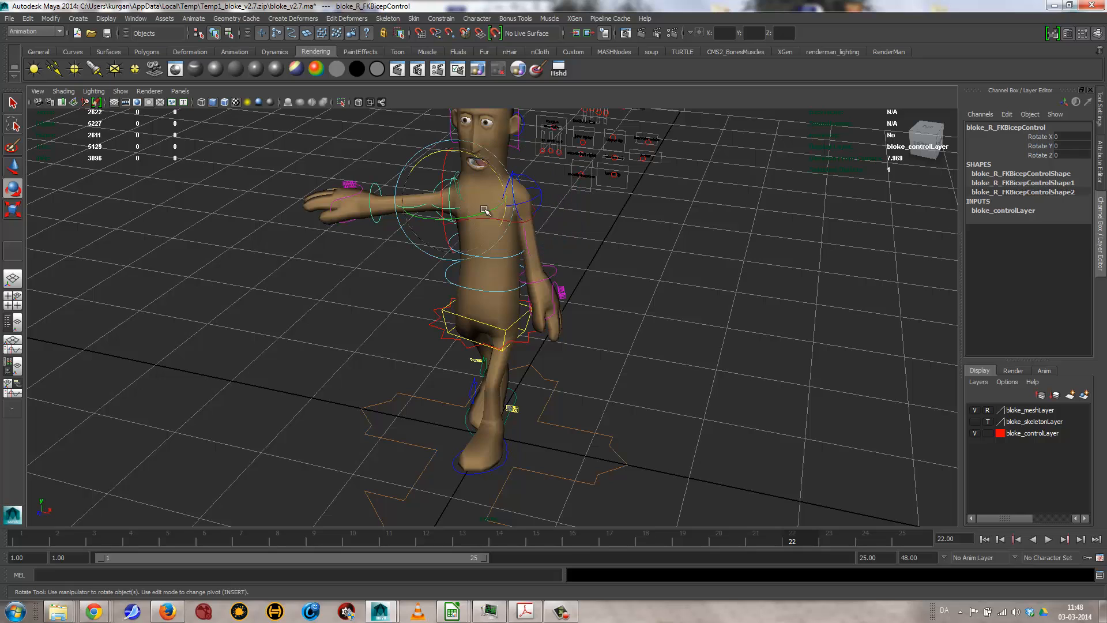
{"action": "left_click_drag", "start_coordinate": [497, 172], "coordinate": [426, 99]}
{"action": "left_click_drag", "start_coordinate": [617, 309], "coordinate": [182, 466], "text": "alt"}
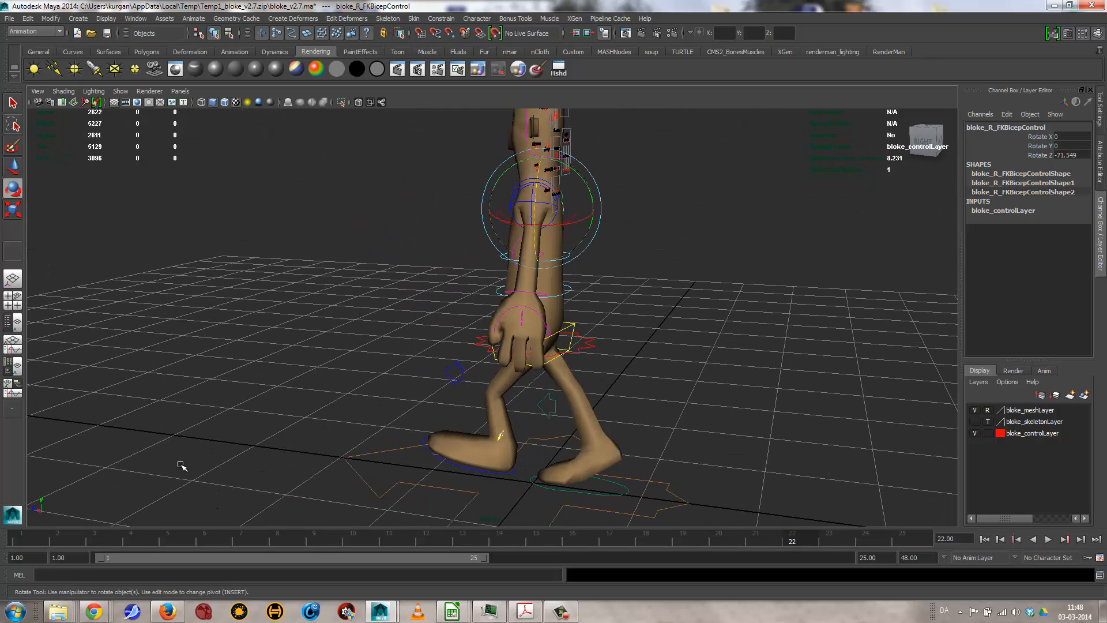
Step: Swing the right arm forward at frame 1 by rotating its FK bicep control to about -39.2 in Y
{"action": "left_click", "coordinate": [33, 540]}
{"action": "left_click_drag", "start_coordinate": [633, 415], "coordinate": [692, 427], "text": "alt"}
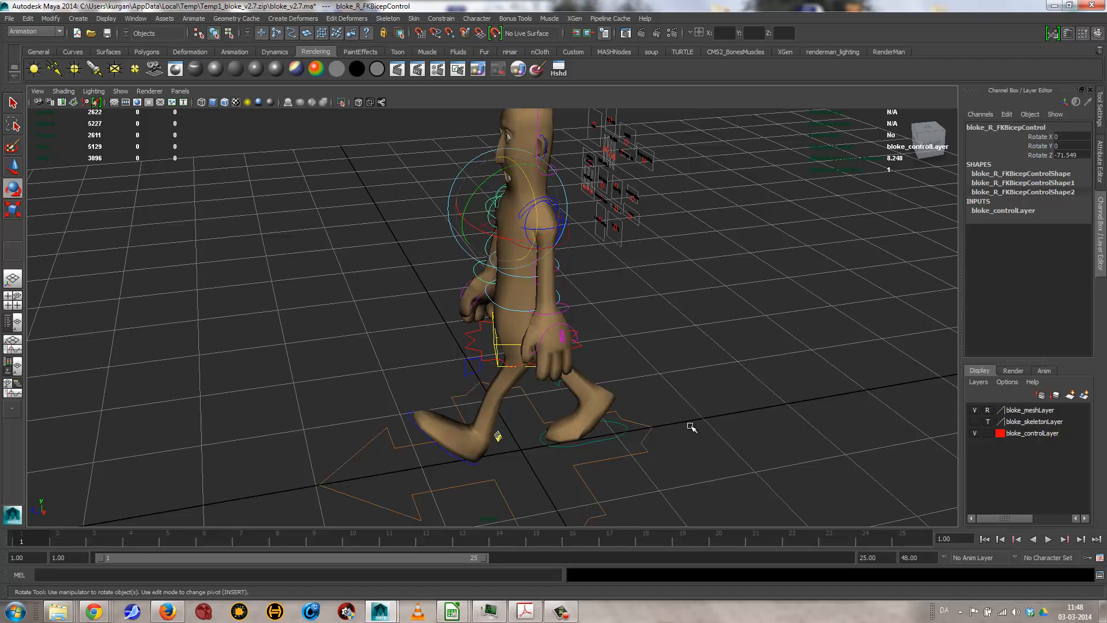
{"action": "left_click_drag", "start_coordinate": [513, 318], "coordinate": [557, 315], "text": "alt"}
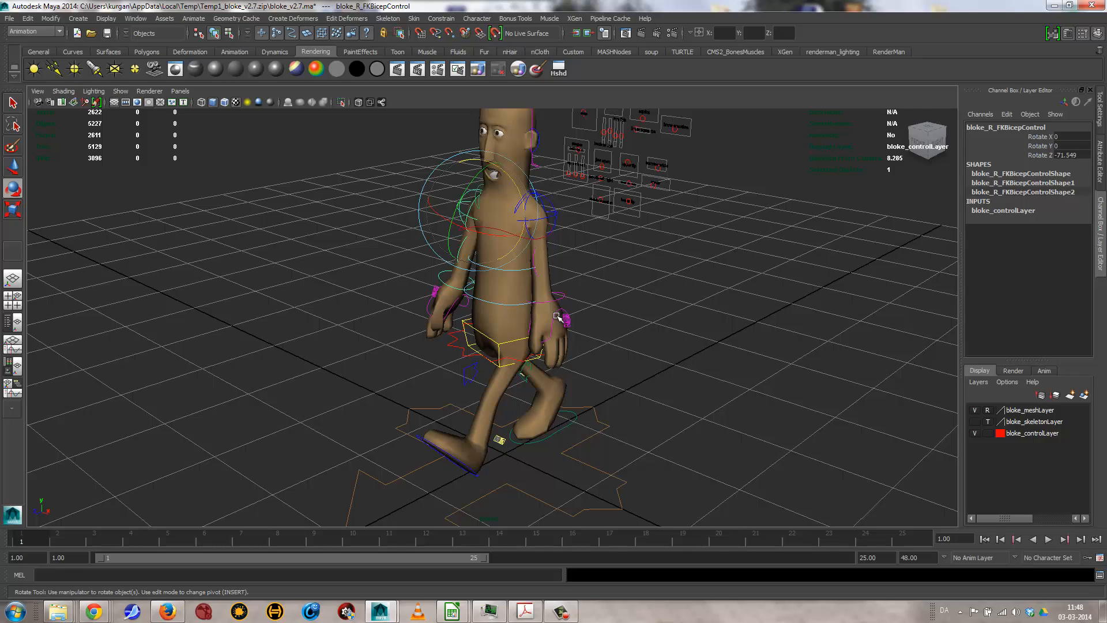
{"action": "left_click_drag", "start_coordinate": [599, 295], "coordinate": [490, 193], "text": "alt"}
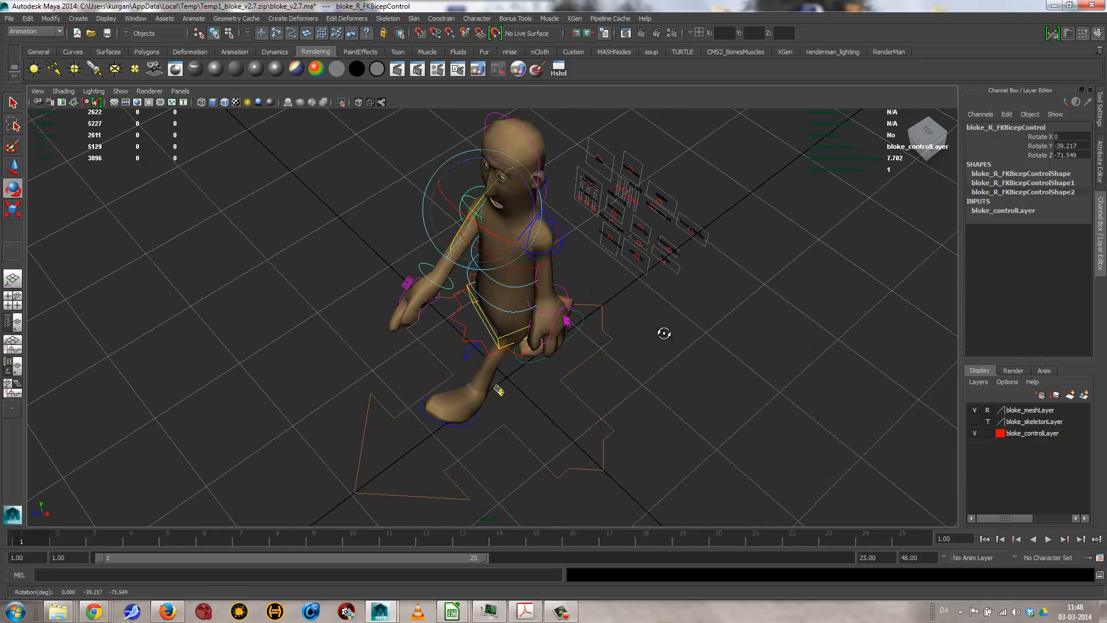
{"action": "left_click_drag", "start_coordinate": [663, 328], "coordinate": [623, 301], "text": "alt"}
Step: Swing the left arm backward at frame 1 by rotating its FK bicep control to about 26.4 in Y
{"action": "left_click", "coordinate": [674, 286]}
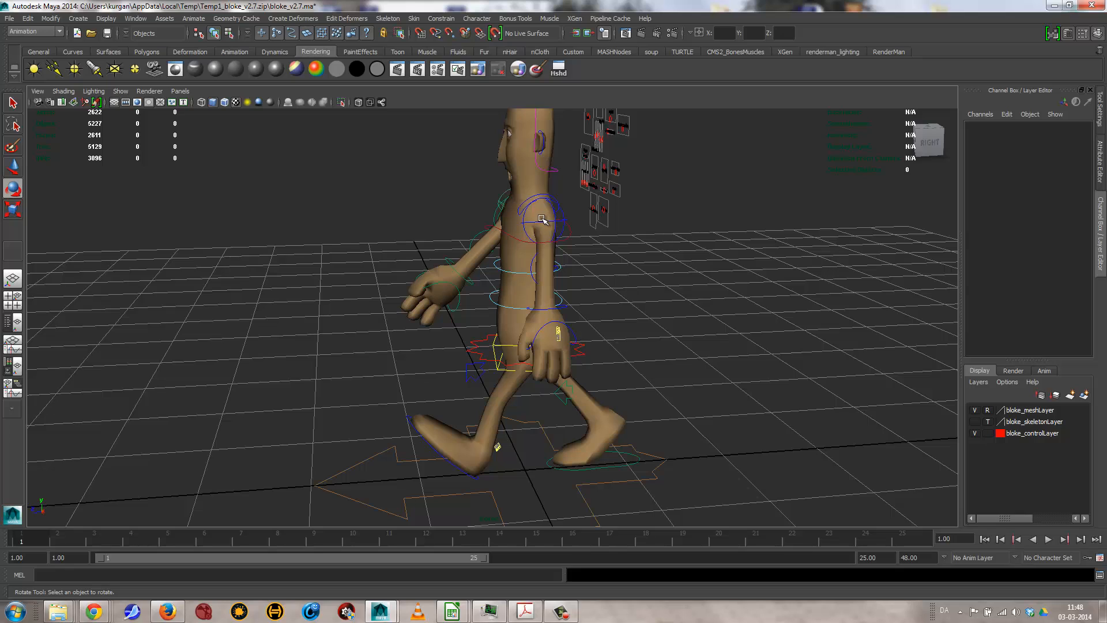
{"action": "left_click", "coordinate": [541, 221]}
{"action": "left_click_drag", "start_coordinate": [501, 203], "coordinate": [508, 228]}
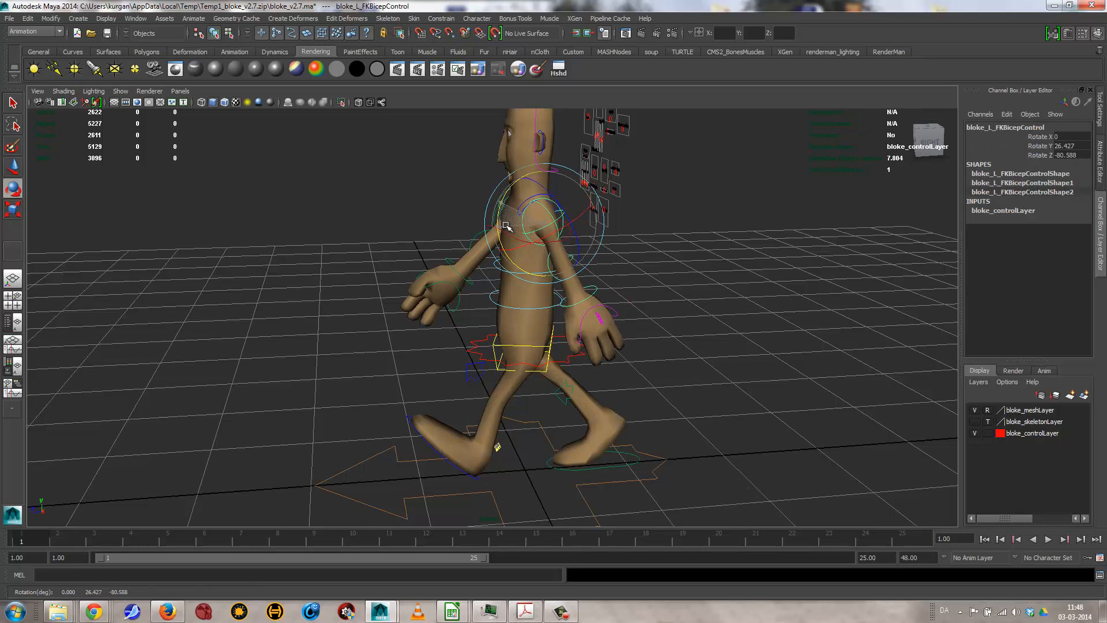
{"action": "left_click_drag", "start_coordinate": [807, 348], "coordinate": [784, 368], "text": "alt"}
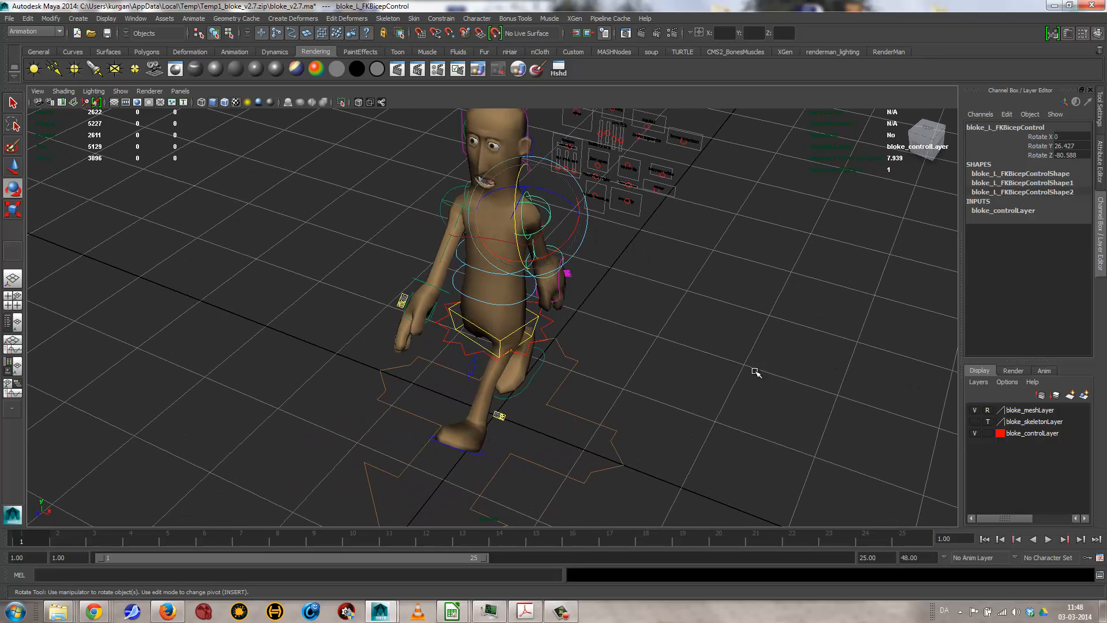
Step: Key the left and right FK bicep controls in the same pose at frames 1 and 25
{"action": "key", "text": "s"}
{"action": "left_click", "coordinate": [443, 210]}
{"action": "key", "text": "s"}
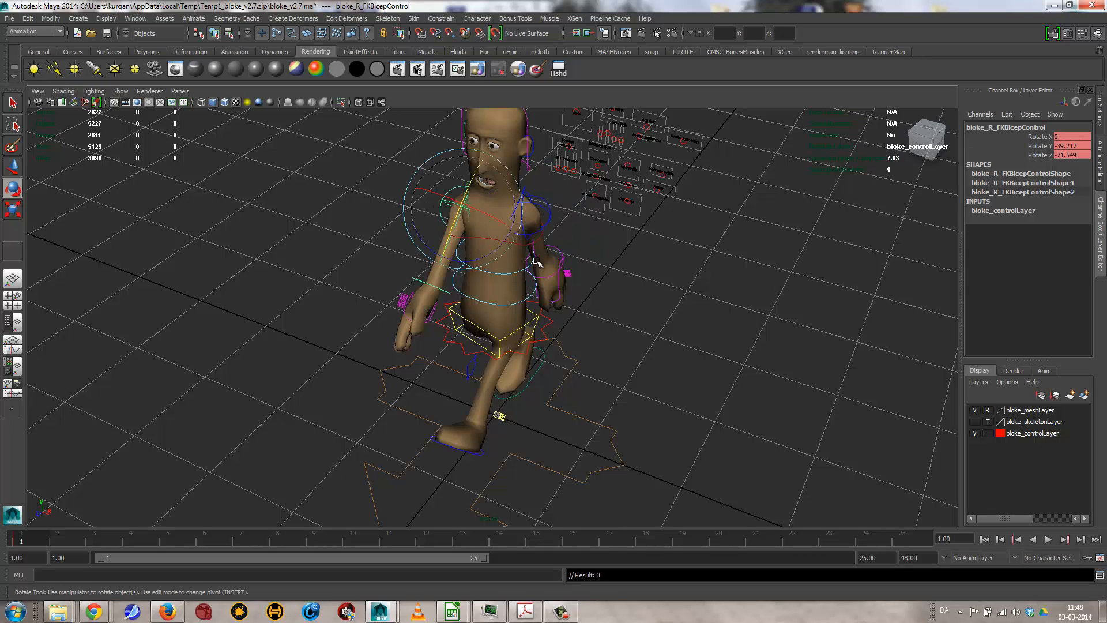
{"action": "left_click", "coordinate": [907, 538]}
{"action": "left_click", "coordinate": [545, 225]}
{"action": "key", "text": "s"}
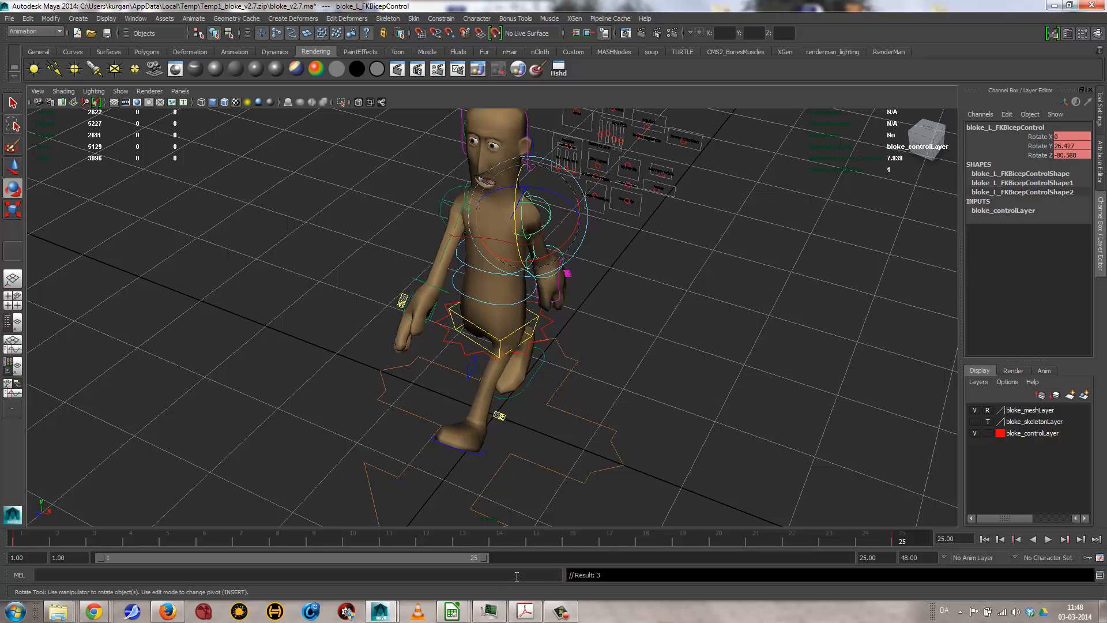
Step: Swing the left arm forward at frame 13 by rotating its FK bicep control to about -31.6 in Y, and key it
{"action": "left_click", "coordinate": [462, 537]}
{"action": "left_click_drag", "start_coordinate": [588, 378], "coordinate": [575, 234], "text": "alt"}
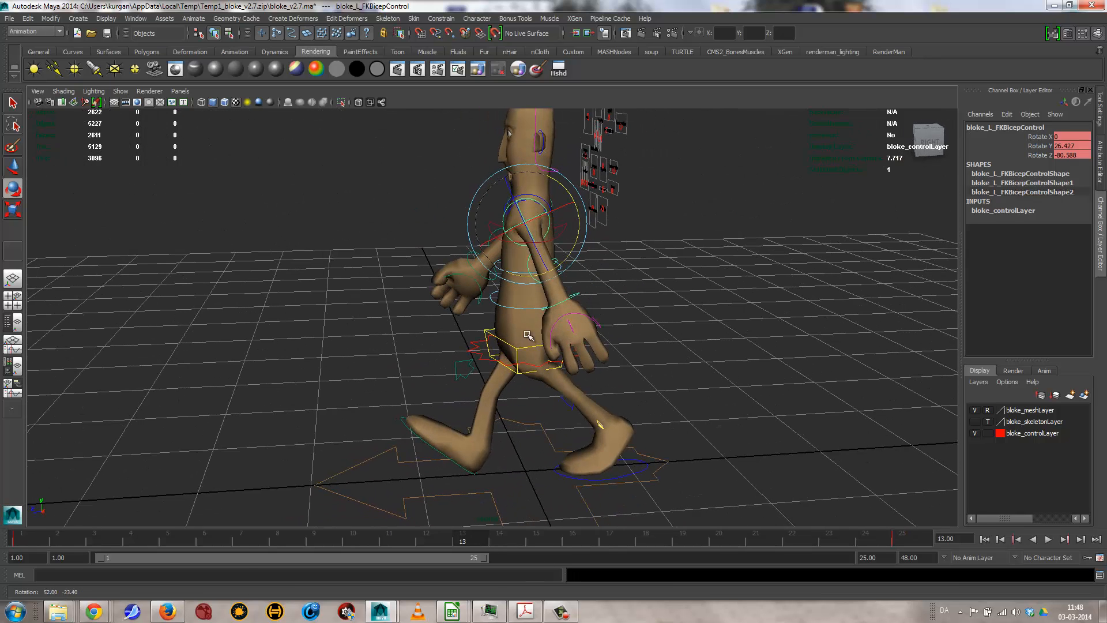
{"action": "left_click_drag", "start_coordinate": [569, 194], "coordinate": [575, 230]}
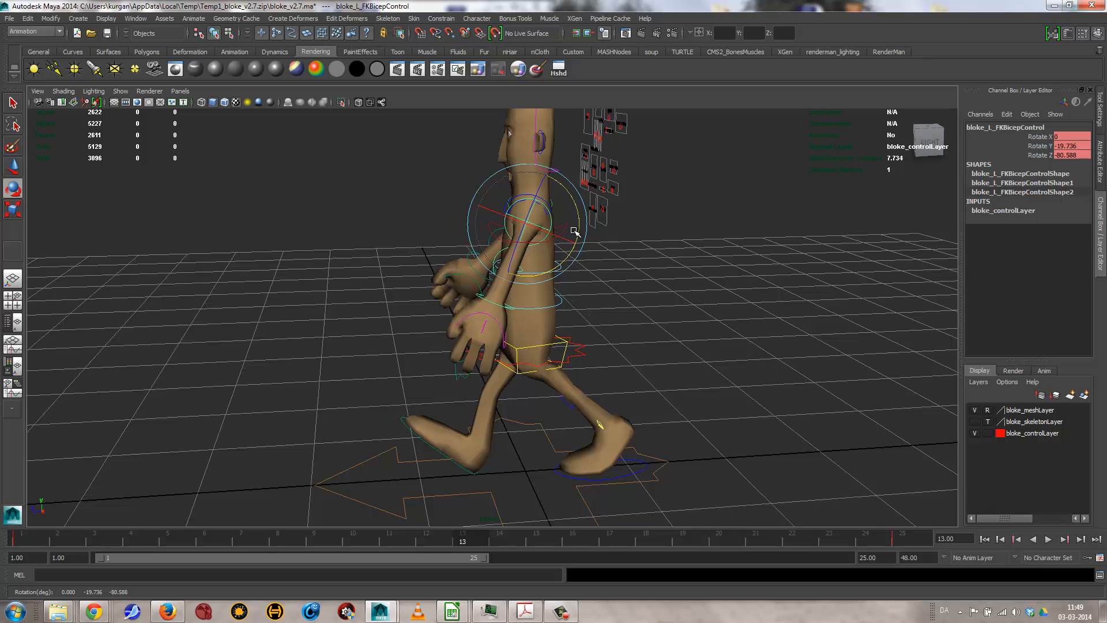
{"action": "left_click_drag", "start_coordinate": [587, 293], "coordinate": [573, 229], "text": "alt"}
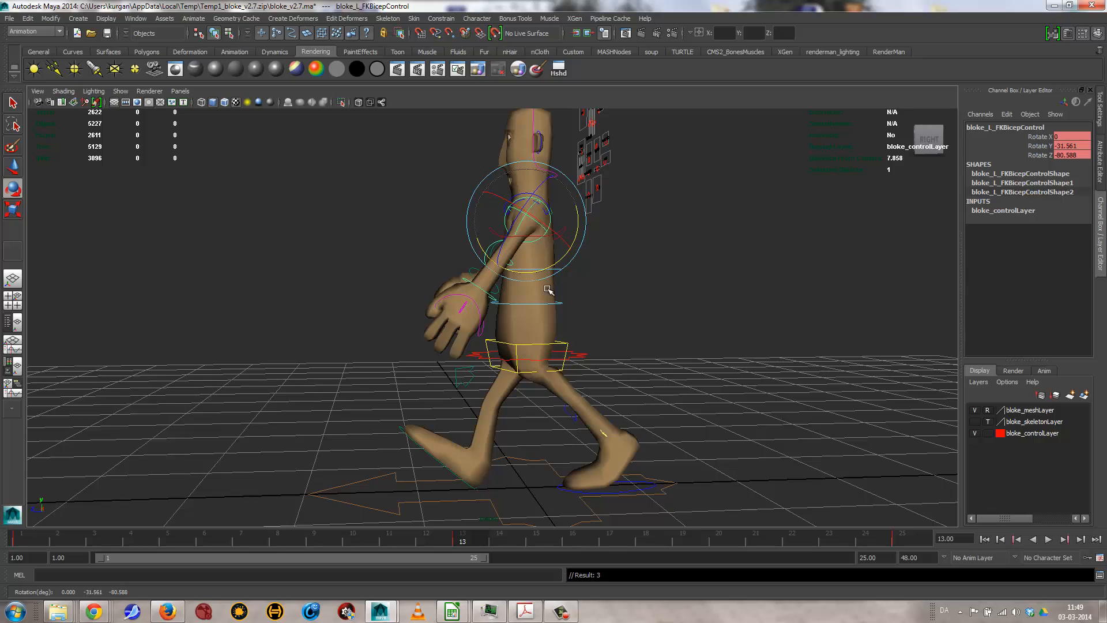
{"action": "left_click_drag", "start_coordinate": [547, 289], "coordinate": [581, 264], "text": "alt"}
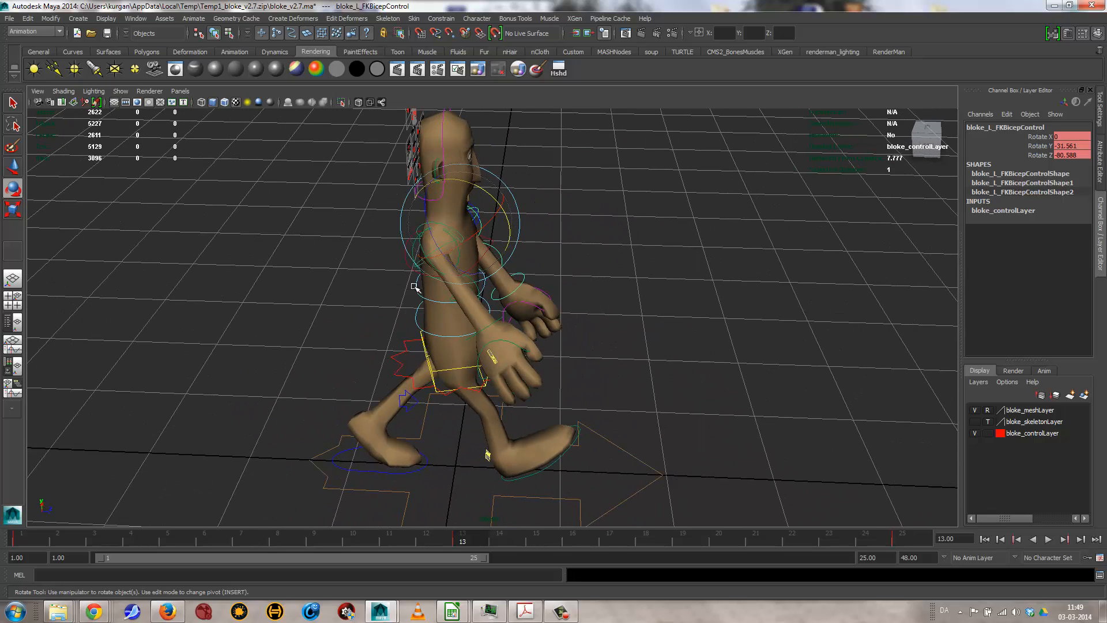
Step: Swing the right arm backward at frame 13 by rotating its FK bicep control to about 31 in Y, and play back the walk
{"action": "left_click", "coordinate": [389, 243]}
{"action": "left_click", "coordinate": [455, 241]}
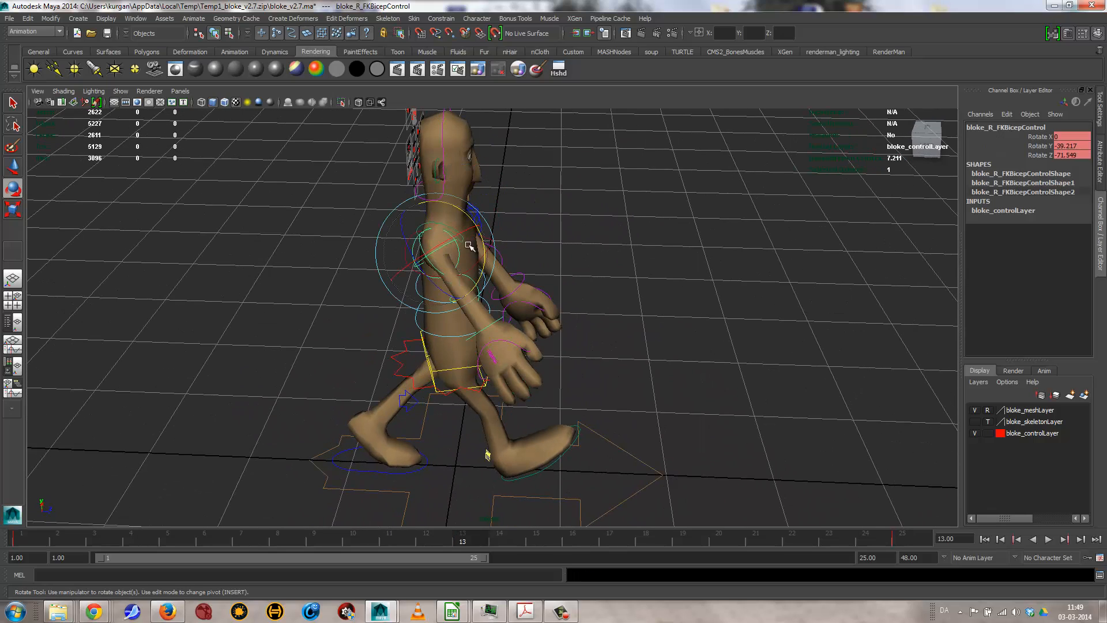
{"action": "left_click_drag", "start_coordinate": [464, 213], "coordinate": [562, 321]}
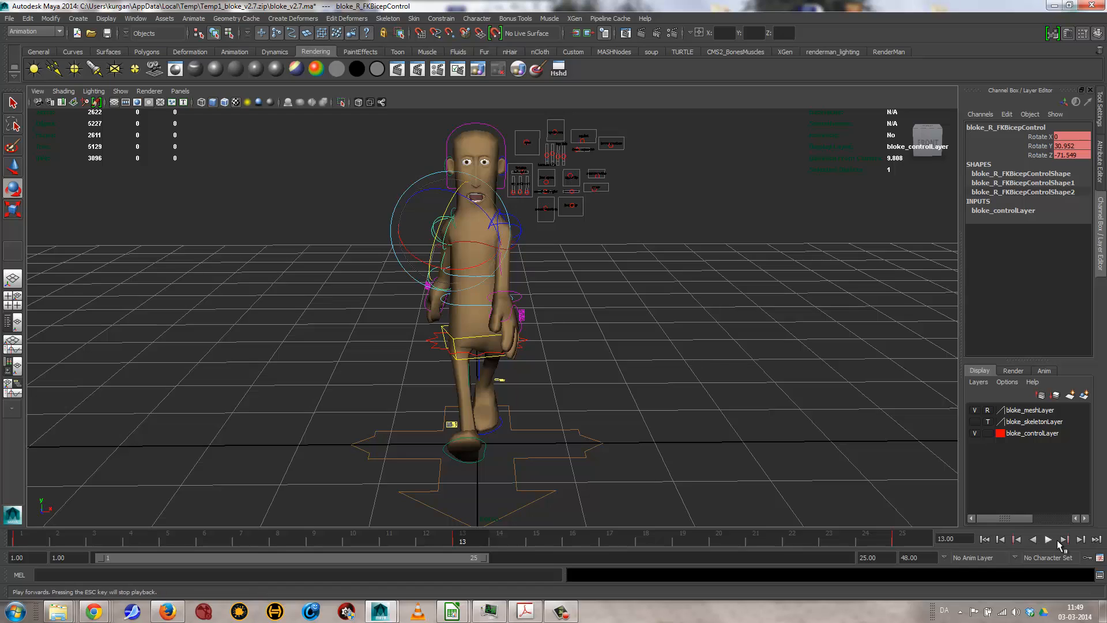
{"action": "left_click", "coordinate": [1048, 543]}
{"action": "left_click_drag", "start_coordinate": [593, 415], "coordinate": [663, 403], "text": "alt"}
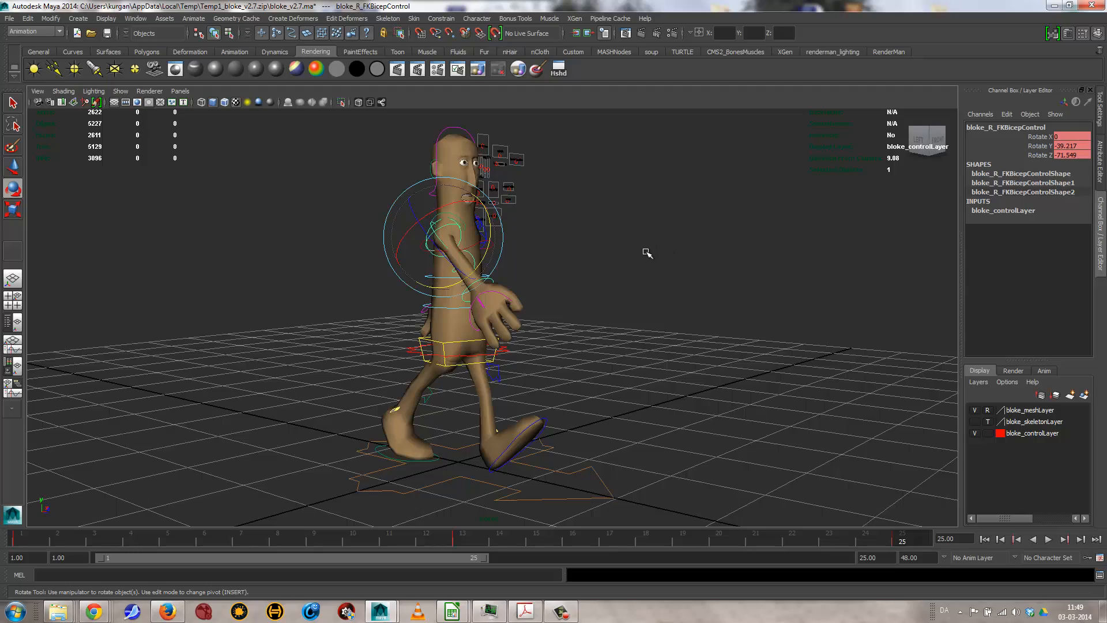
Step: Key the right FK elbow control at 0 in Y at frames 1, 13 and 25
{"action": "left_click_drag", "start_coordinate": [647, 253], "coordinate": [622, 265], "text": "alt"}
{"action": "left_click", "coordinate": [622, 265]}
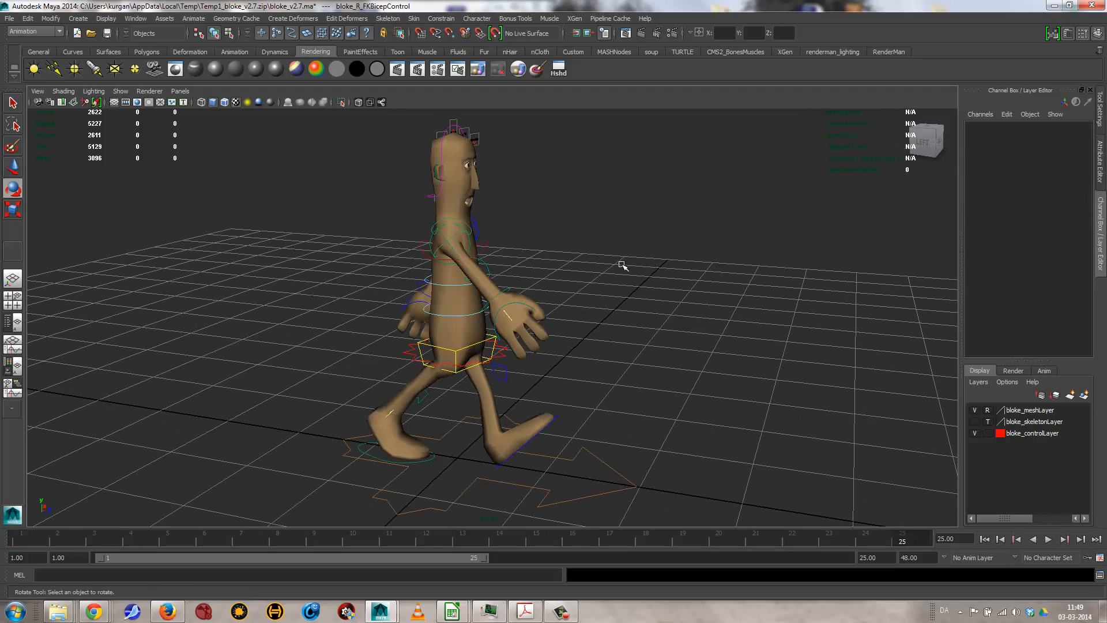
{"action": "left_click", "coordinate": [486, 264]}
{"action": "left_click_drag", "start_coordinate": [684, 297], "coordinate": [551, 405], "text": "alt"}
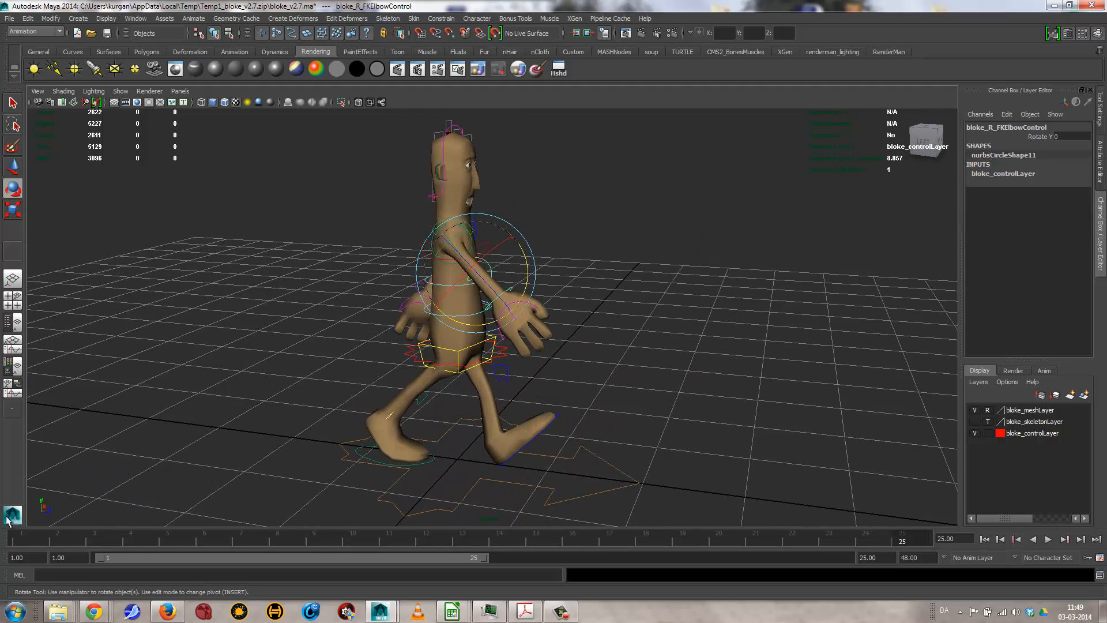
{"action": "key", "text": "alt+v"}
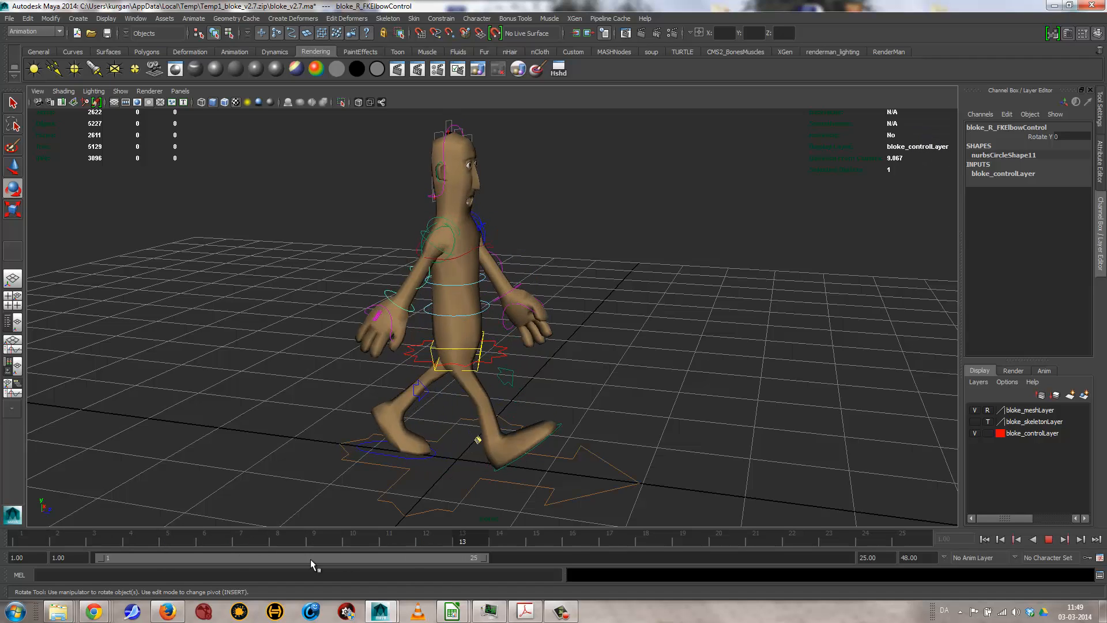
{"action": "left_click_drag", "start_coordinate": [79, 530], "coordinate": [3, 507]}
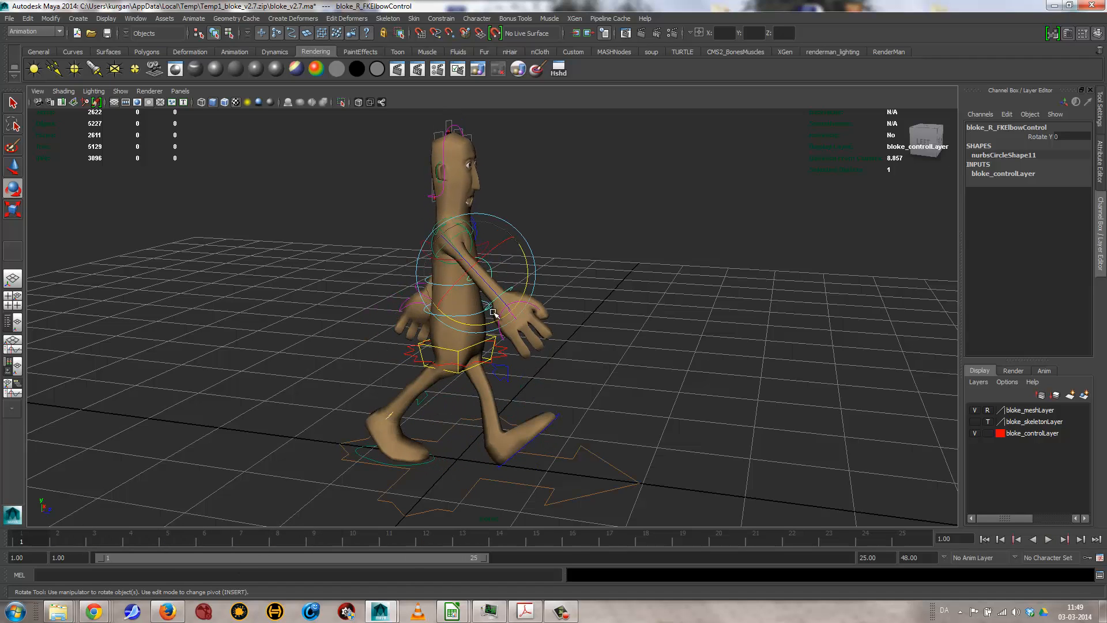
{"action": "key", "text": "s"}
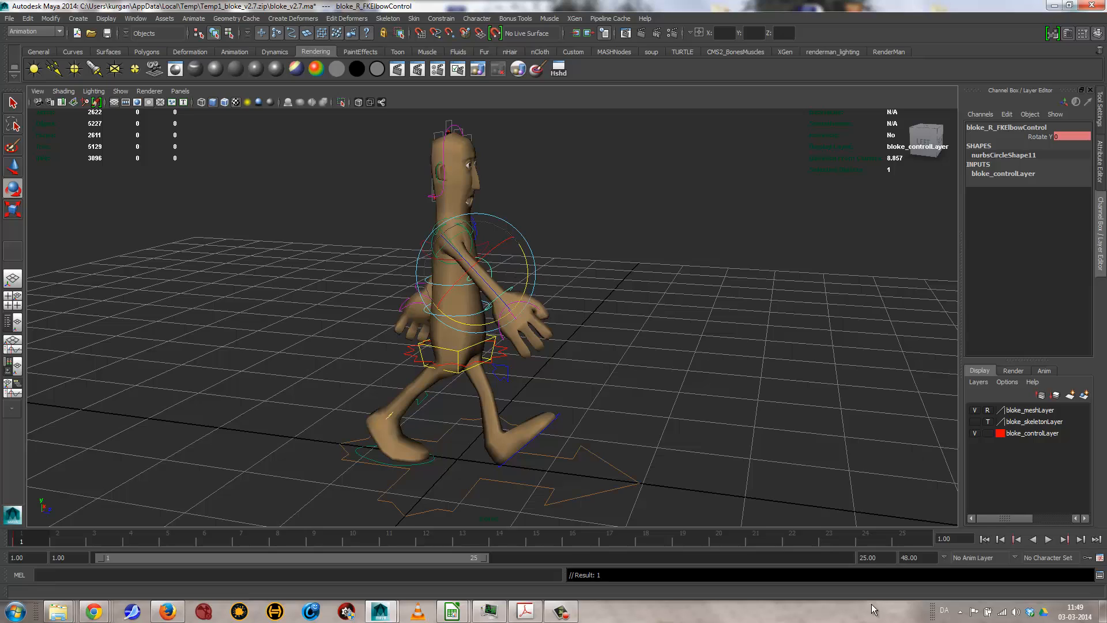
{"action": "left_click", "coordinate": [903, 539]}
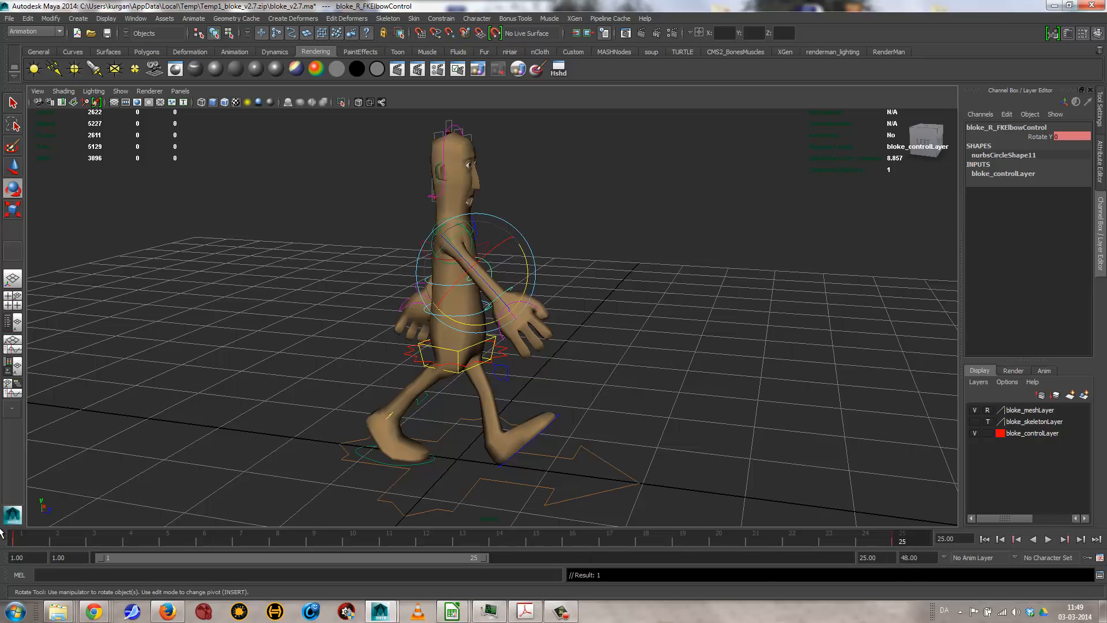
{"action": "left_click", "coordinate": [461, 536]}
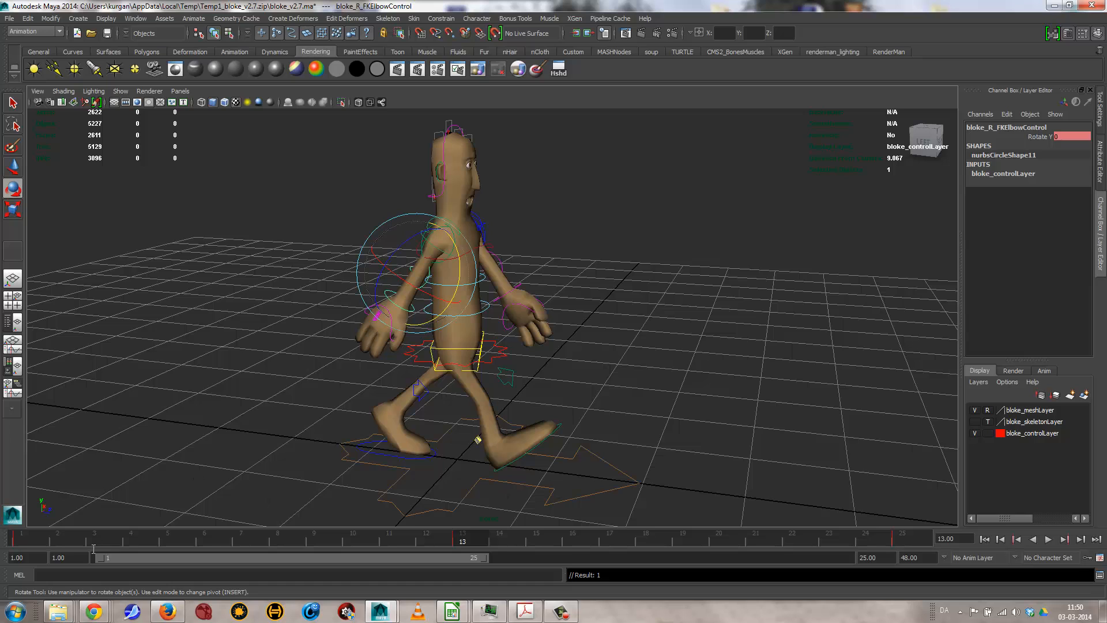
Step: Bend the right elbow at frame 5 by rotating its FK control to about -29.3 in Y, key it, and review the playback
{"action": "left_click", "coordinate": [33, 537]}
{"action": "key", "text": "alt+v"}
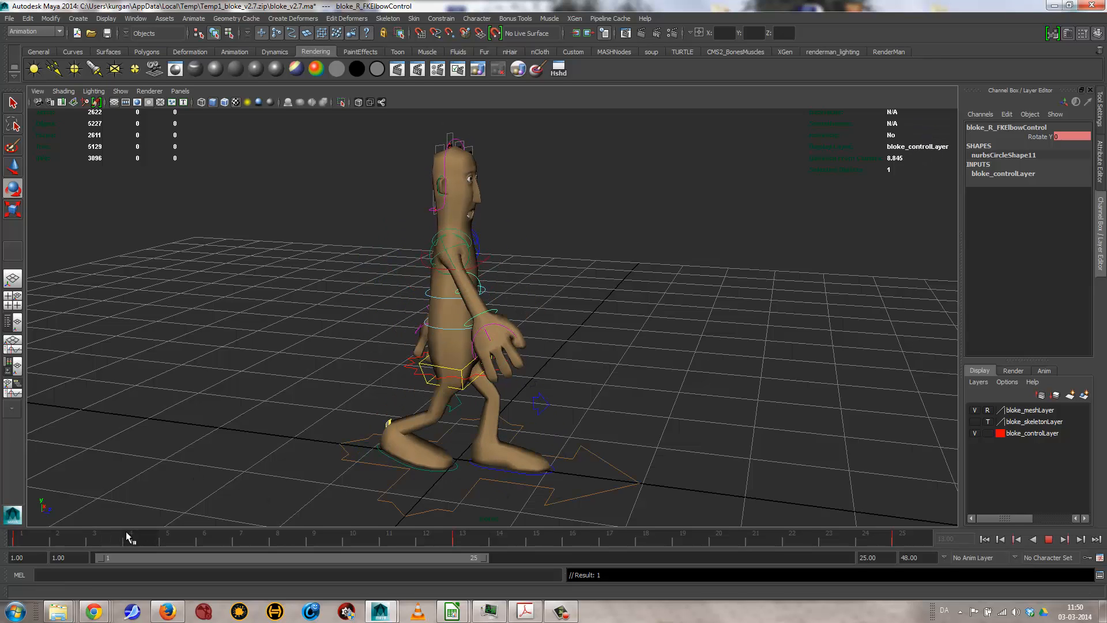
{"action": "left_click", "coordinate": [158, 537]}
{"action": "key", "text": "e"}
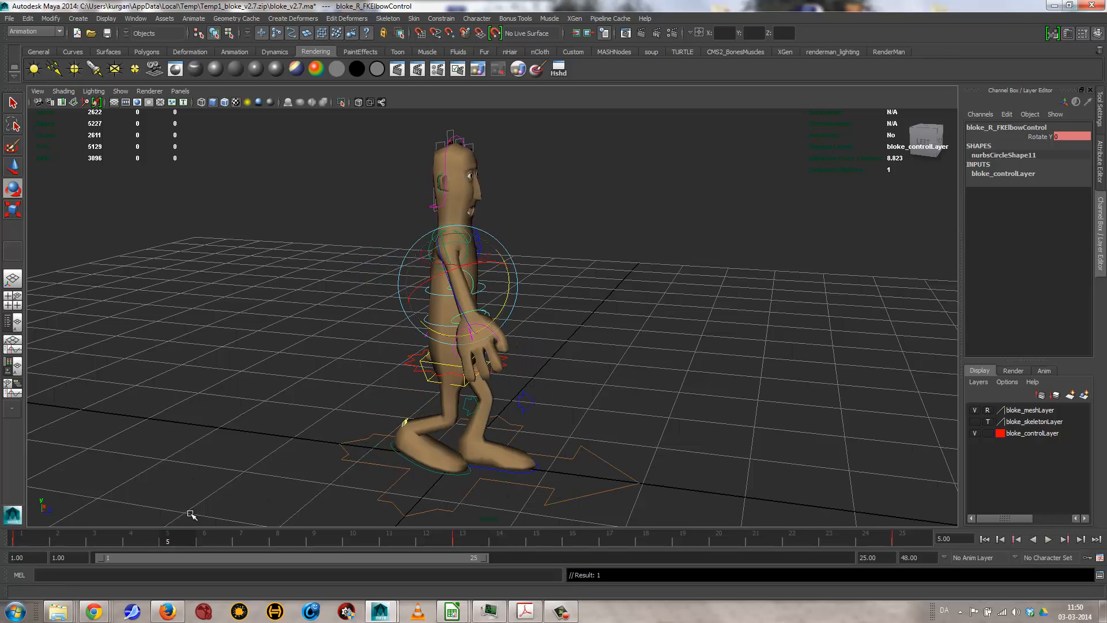
{"action": "left_click_drag", "start_coordinate": [507, 296], "coordinate": [520, 270]}
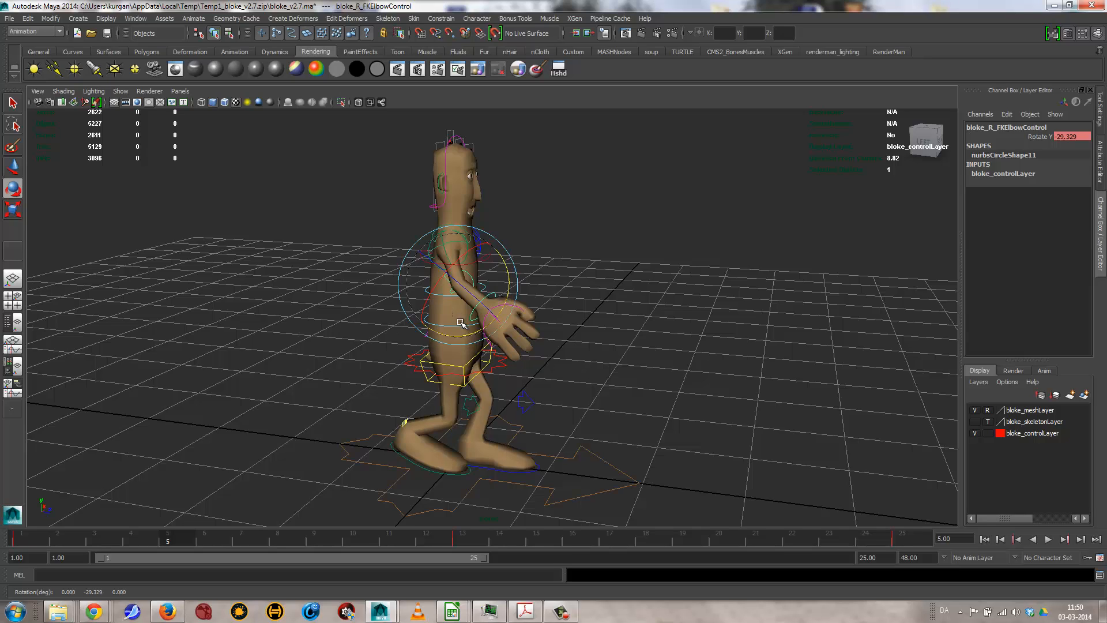
{"action": "key", "text": "s"}
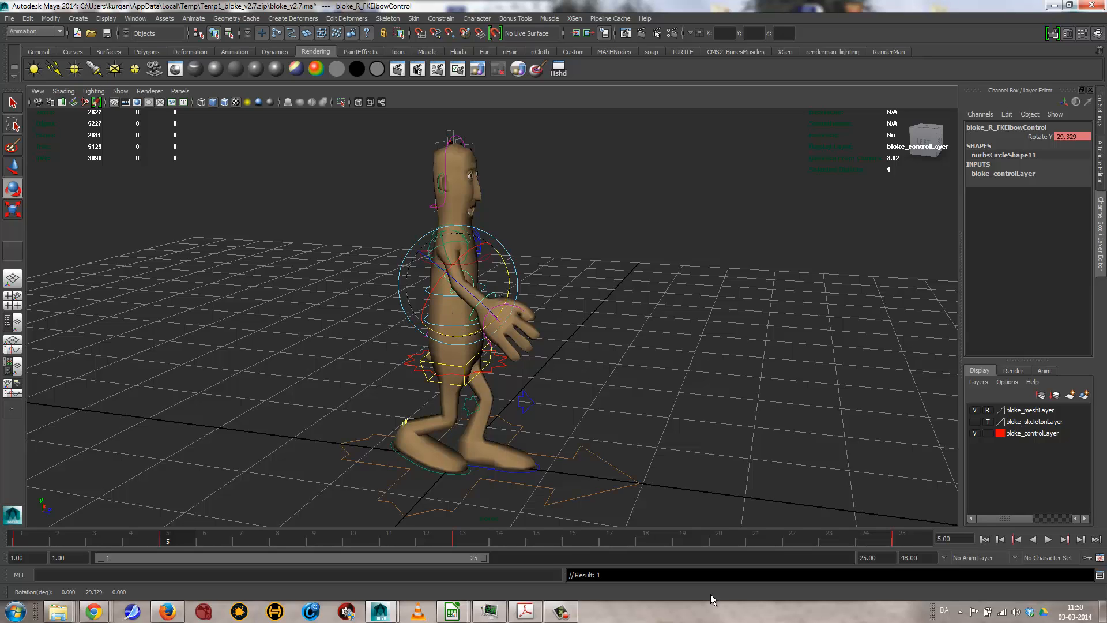
{"action": "left_click", "coordinate": [984, 538]}
{"action": "left_click", "coordinate": [1048, 539]}
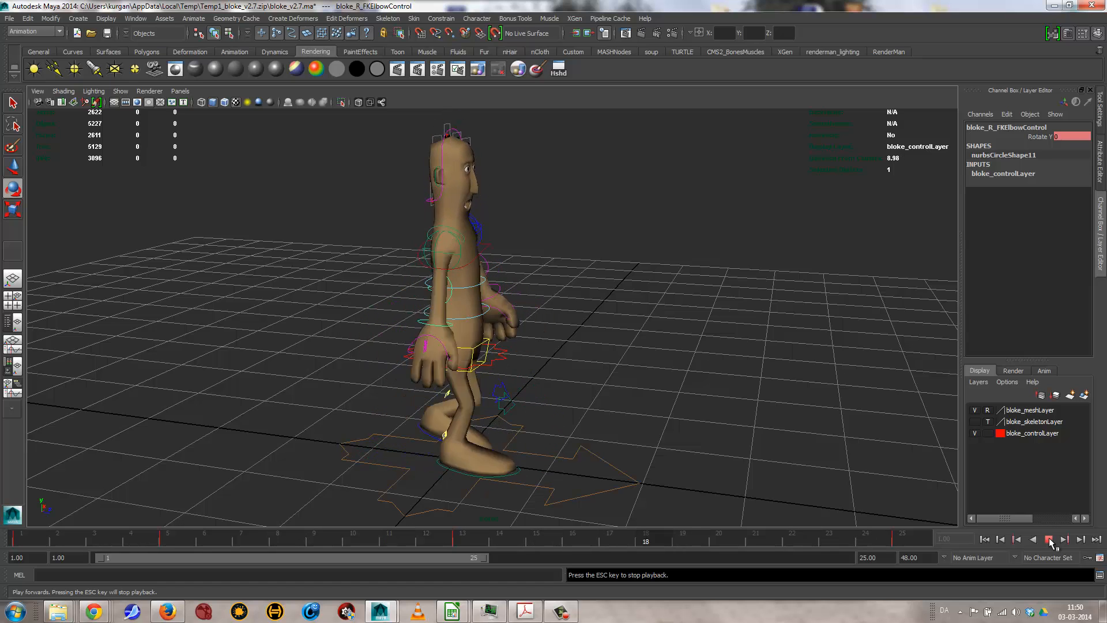
{"action": "left_click", "coordinate": [1048, 538]}
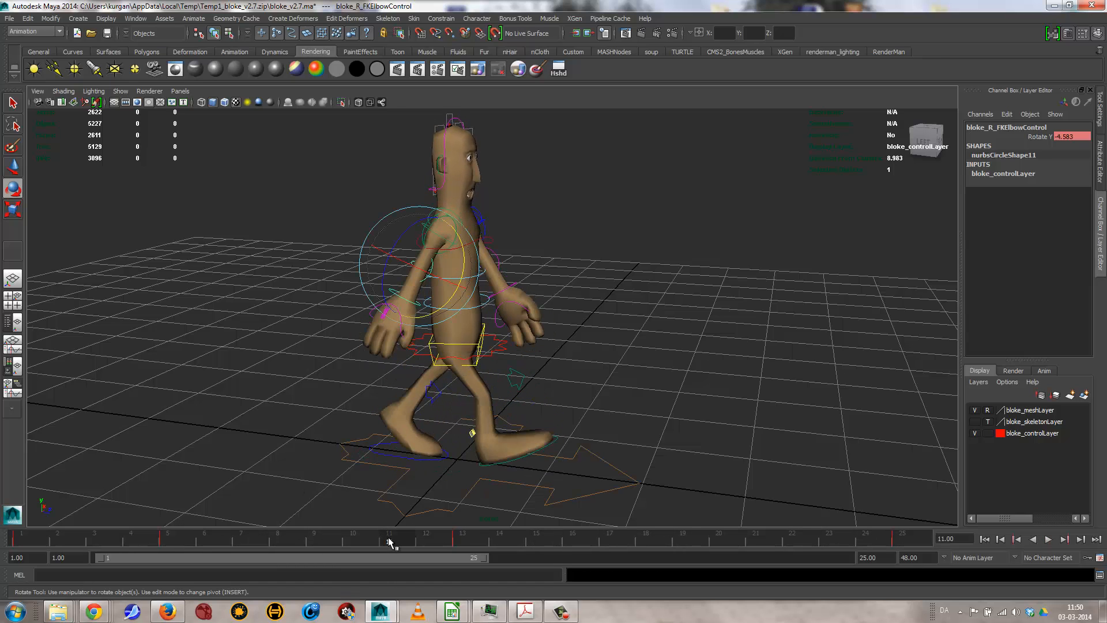
Step: Rotate the right FK elbow control to about 3.1 in Y at frame 16, key it, and review the playback
{"action": "left_click_drag", "start_coordinate": [389, 541], "coordinate": [577, 542]}
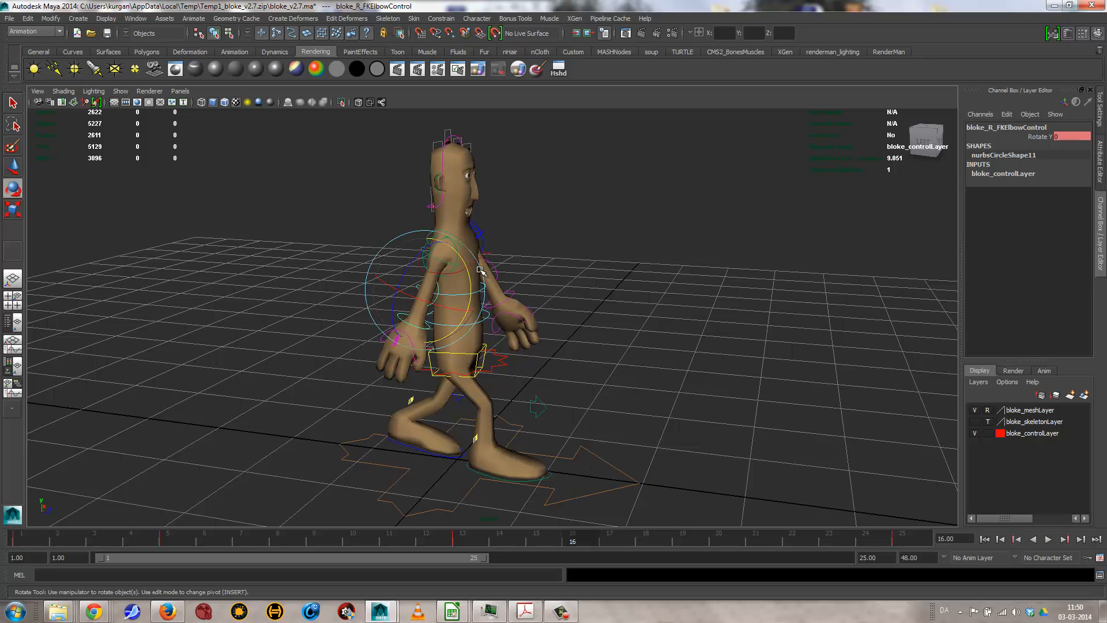
{"action": "left_click_drag", "start_coordinate": [468, 272], "coordinate": [469, 291]}
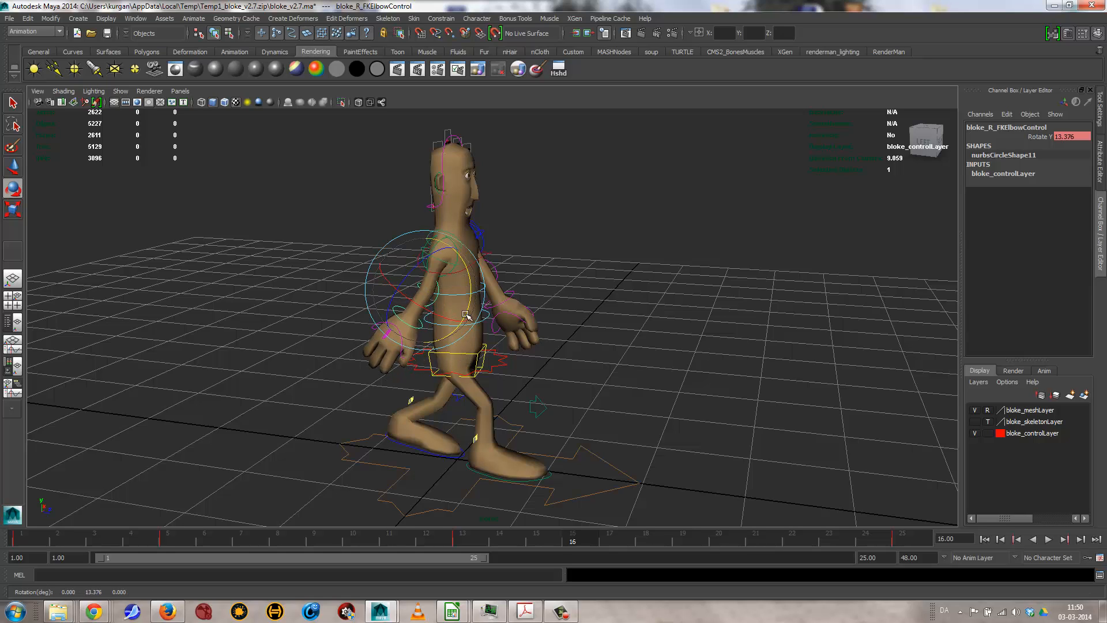
{"action": "left_click_drag", "start_coordinate": [467, 305], "coordinate": [461, 317]}
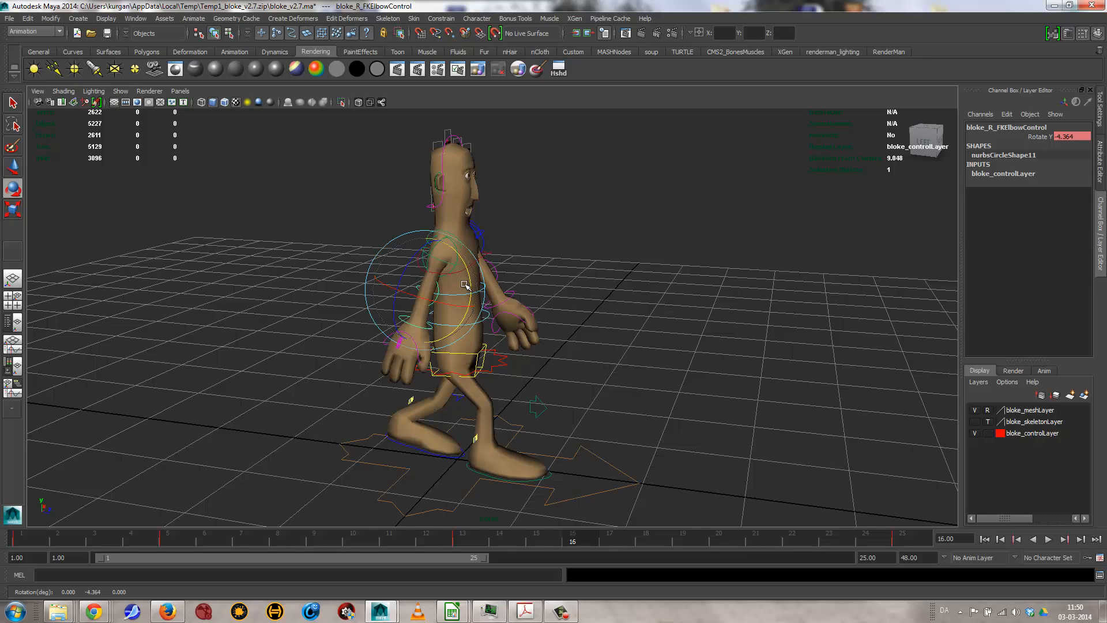
{"action": "left_click_drag", "start_coordinate": [468, 278], "coordinate": [471, 274]}
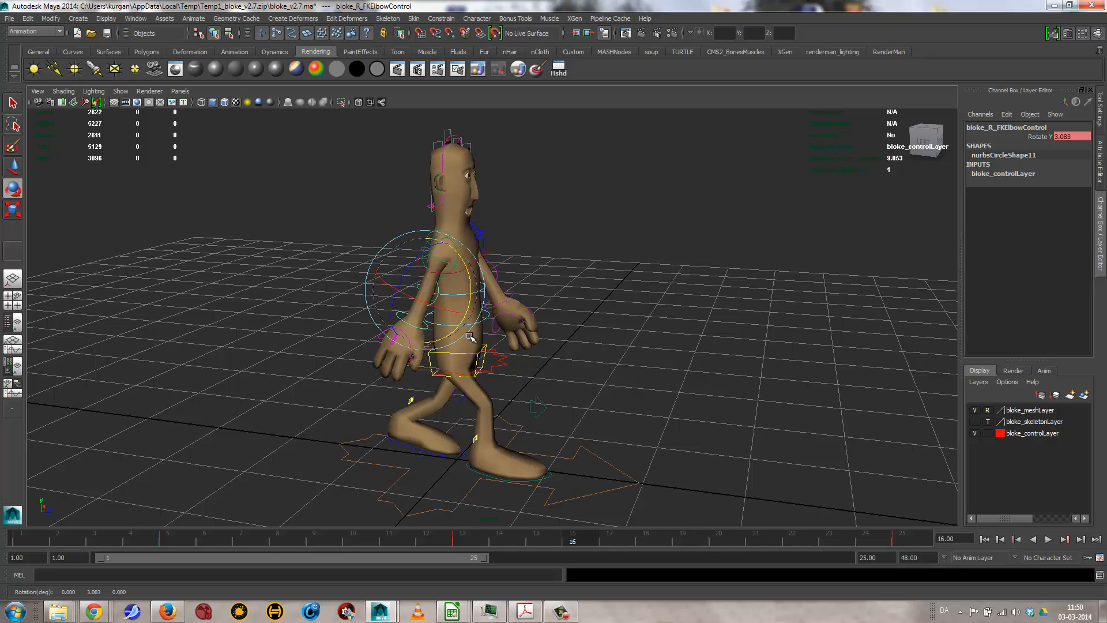
{"action": "key", "text": "s"}
{"action": "left_click", "coordinate": [1049, 540]}
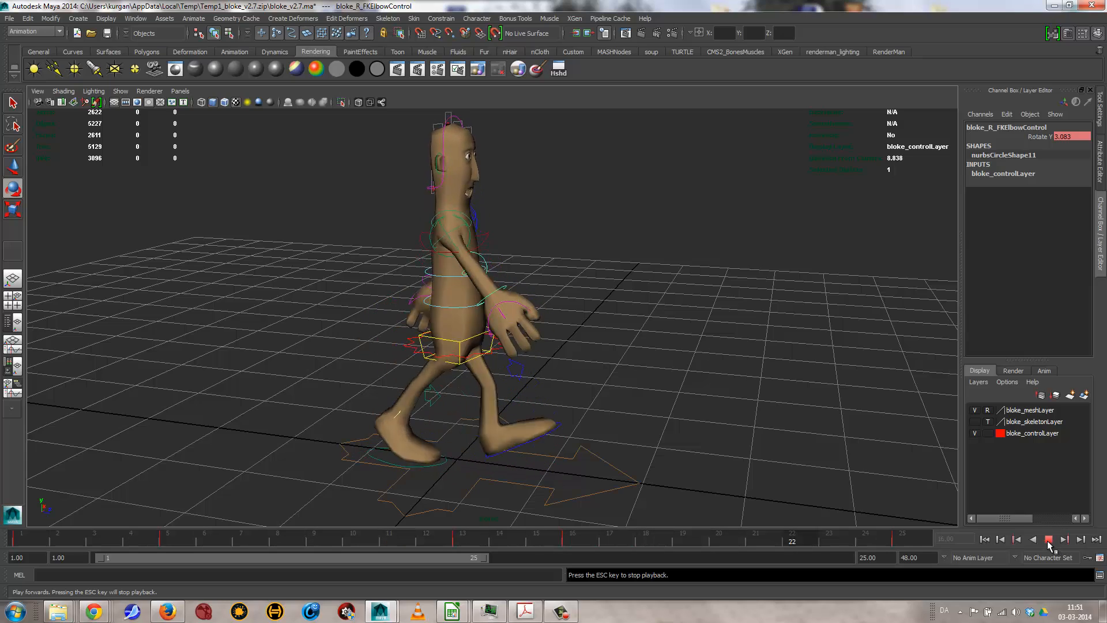
{"action": "left_click", "coordinate": [1048, 539]}
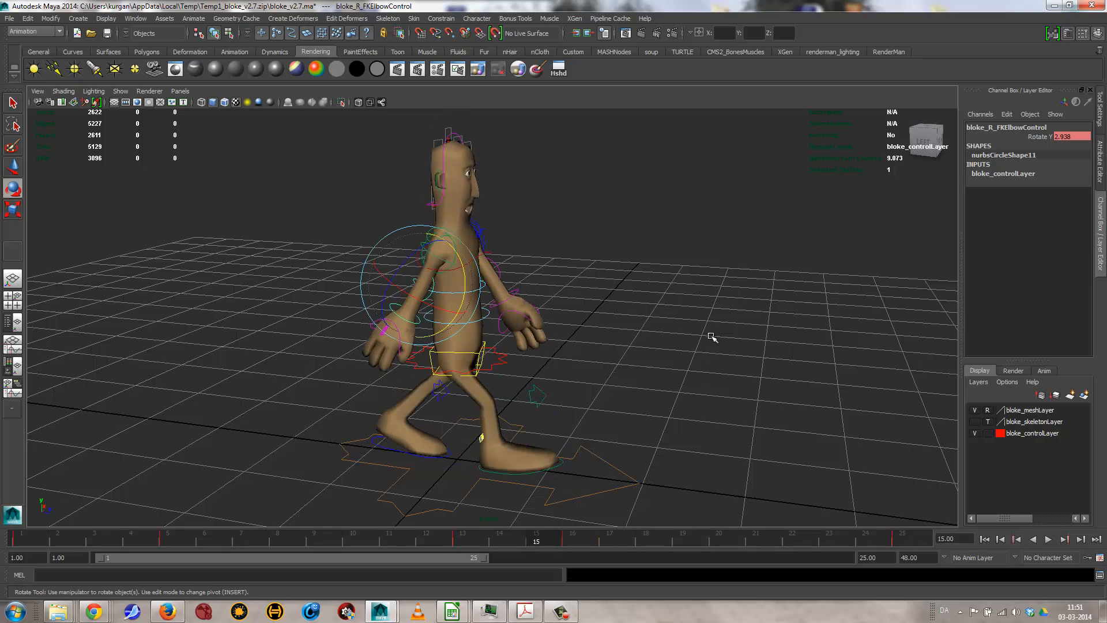
Step: Key the left FK elbow control at 0 in Y at frames 1, 13 and 25
{"action": "left_click_drag", "start_coordinate": [711, 338], "coordinate": [617, 437], "text": "alt"}
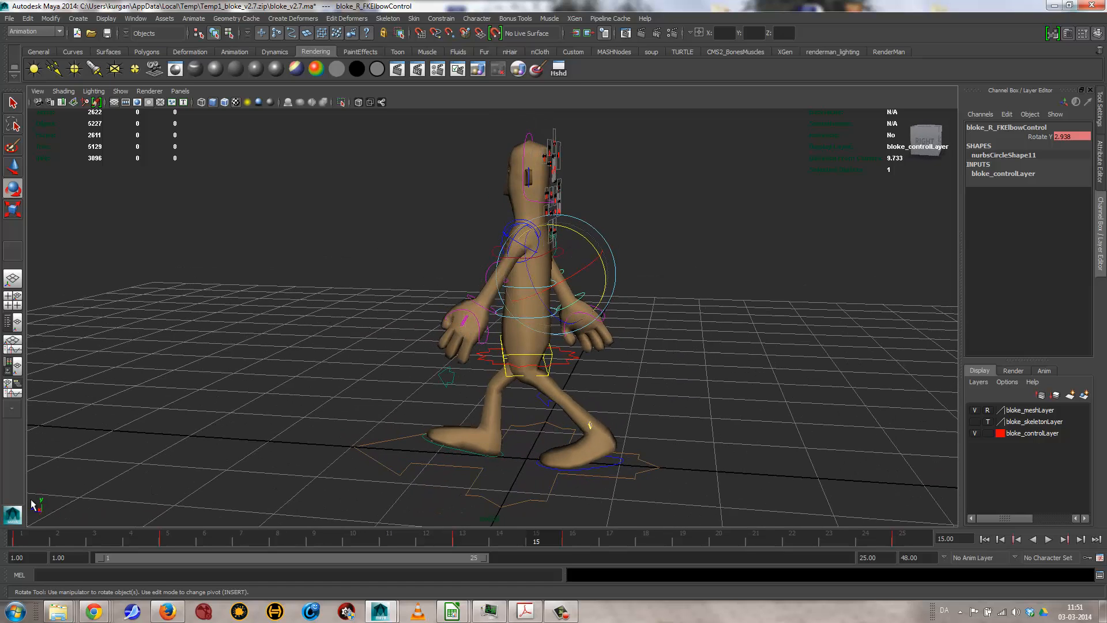
{"action": "left_click_drag", "start_coordinate": [737, 304], "coordinate": [756, 272], "text": "alt"}
{"action": "left_click", "coordinate": [501, 308]}
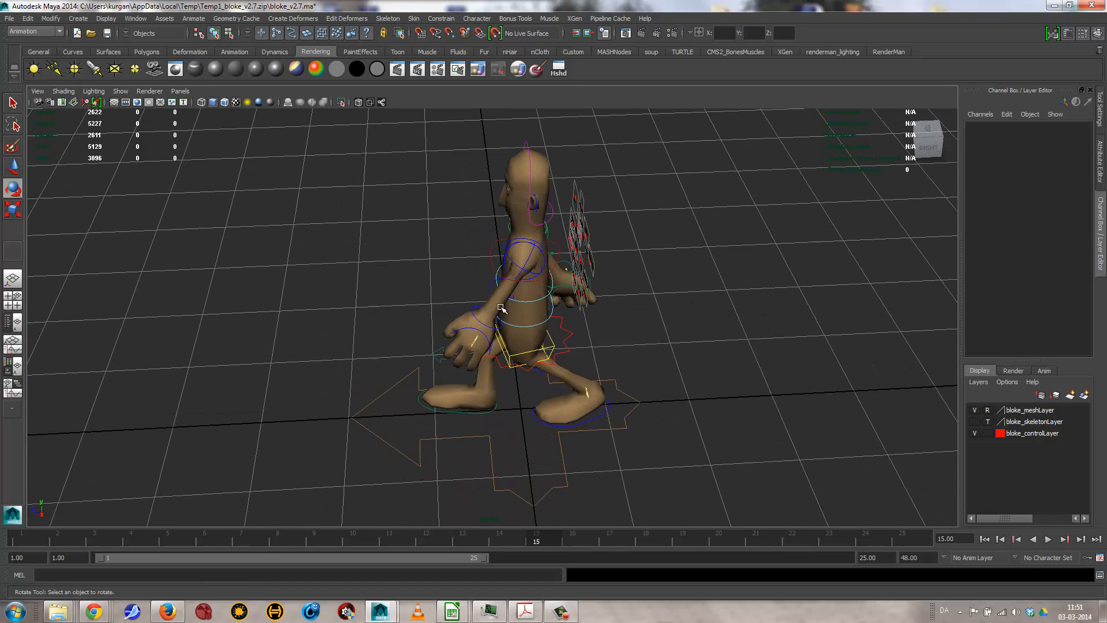
{"action": "left_click", "coordinate": [489, 289]}
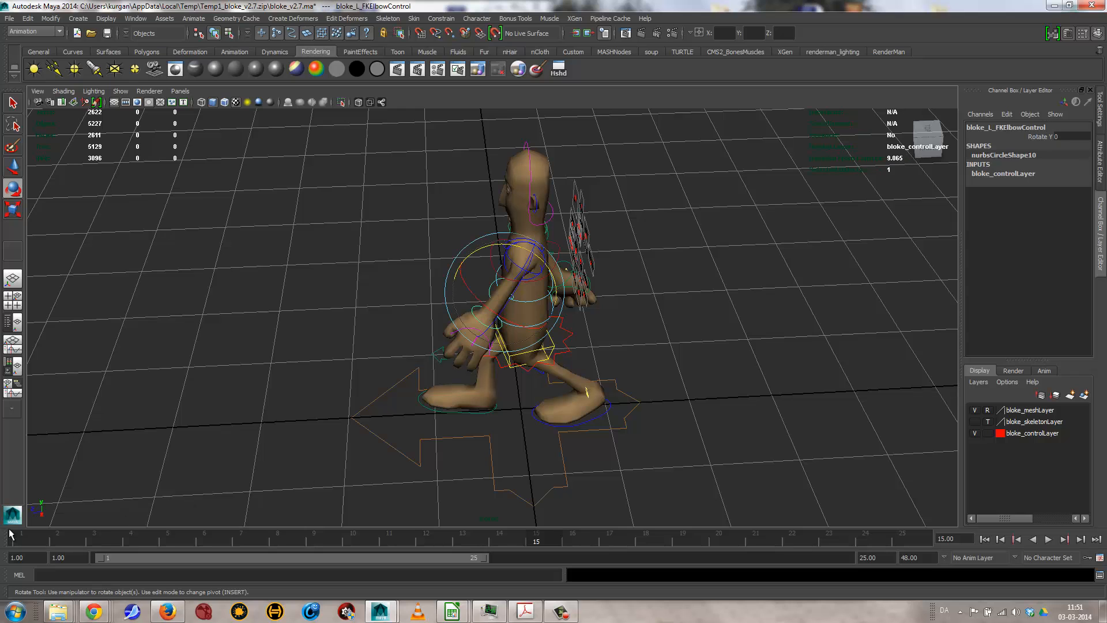
{"action": "left_click_drag", "start_coordinate": [501, 425], "coordinate": [403, 489], "text": "alt"}
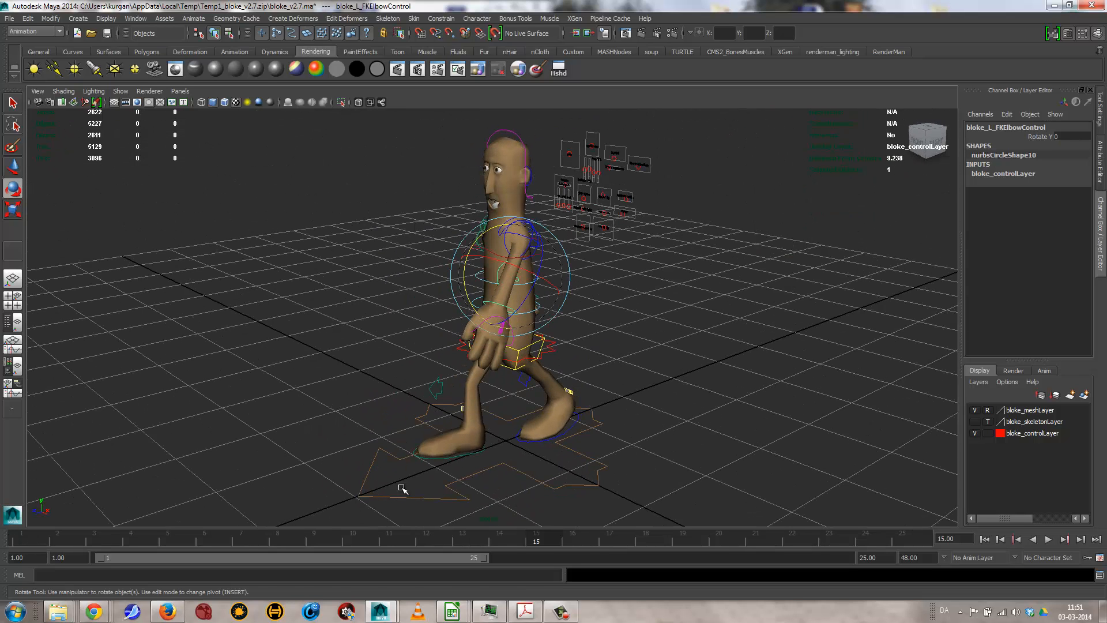
{"action": "left_click", "coordinate": [27, 533]}
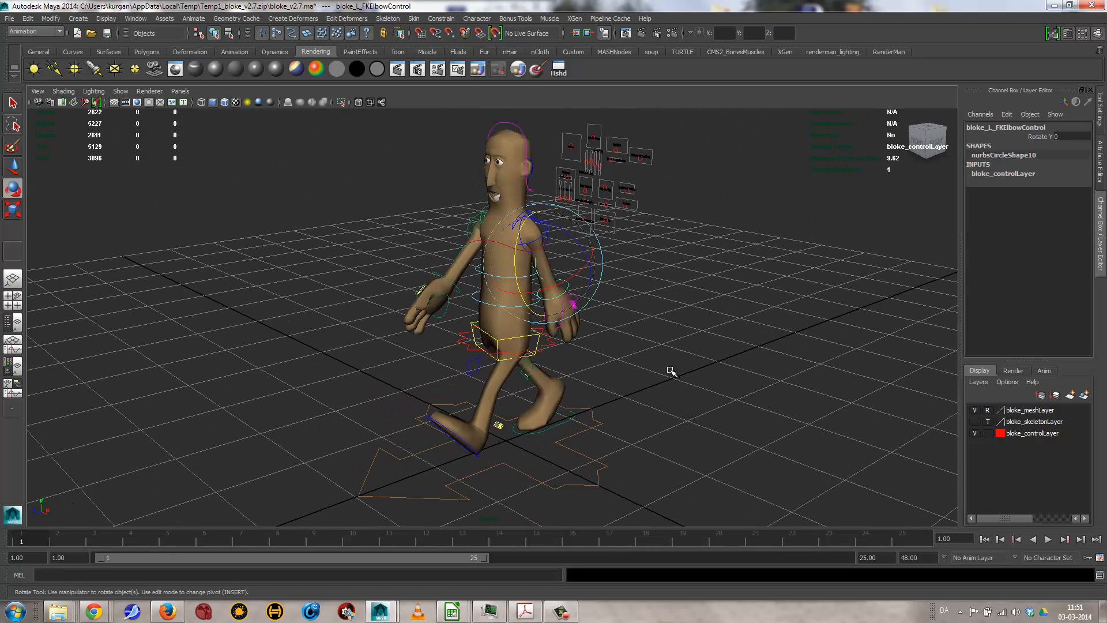
{"action": "key", "text": "s"}
{"action": "left_click", "coordinate": [466, 535]}
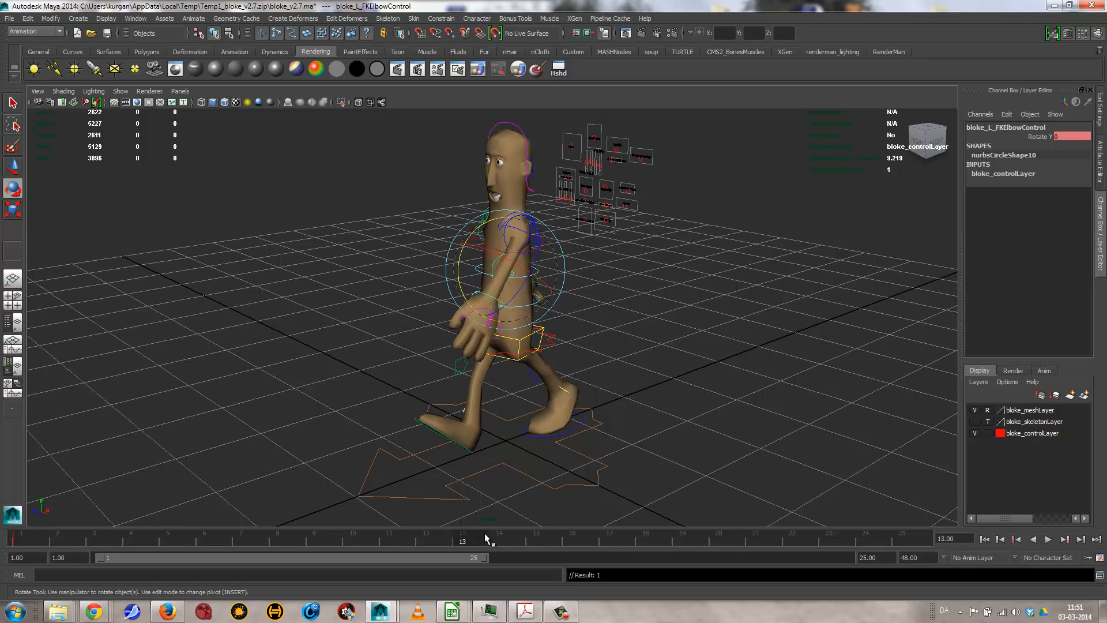
{"action": "left_click", "coordinate": [893, 534]}
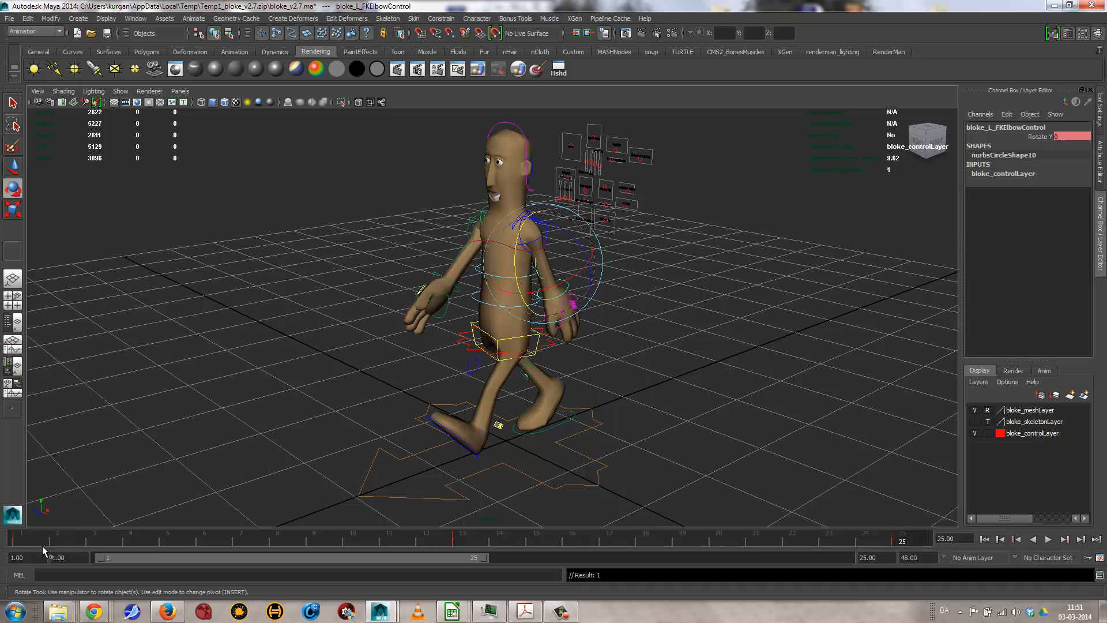
Step: Rotate the left FK elbow control to about 7.8 in Y at frame 5 and key it
{"action": "key", "text": "alt+v"}
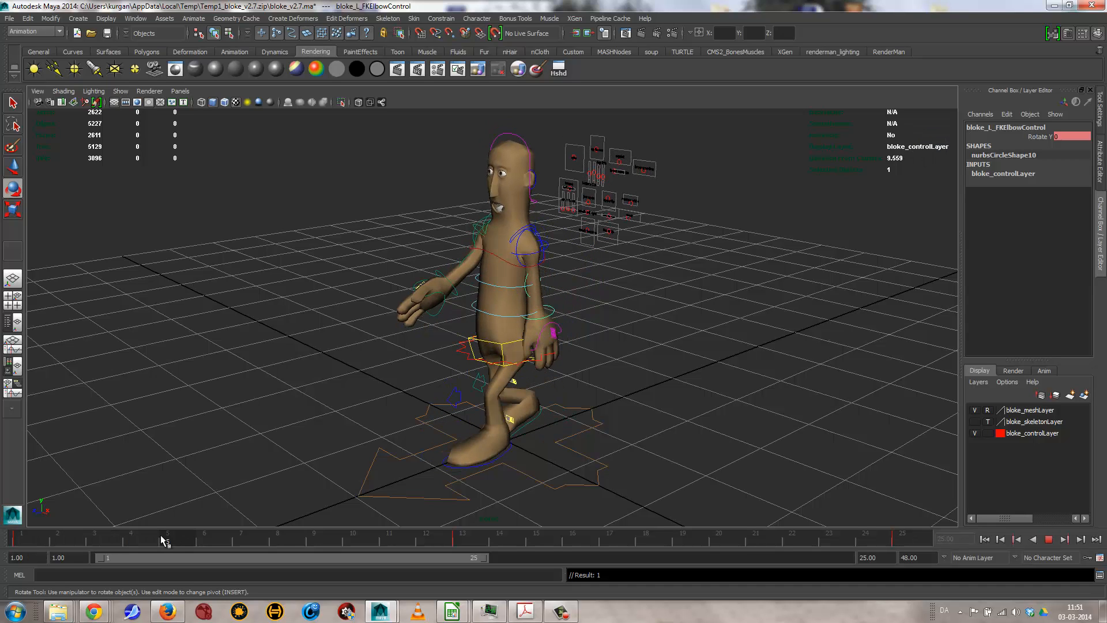
{"action": "left_click", "coordinate": [186, 539]}
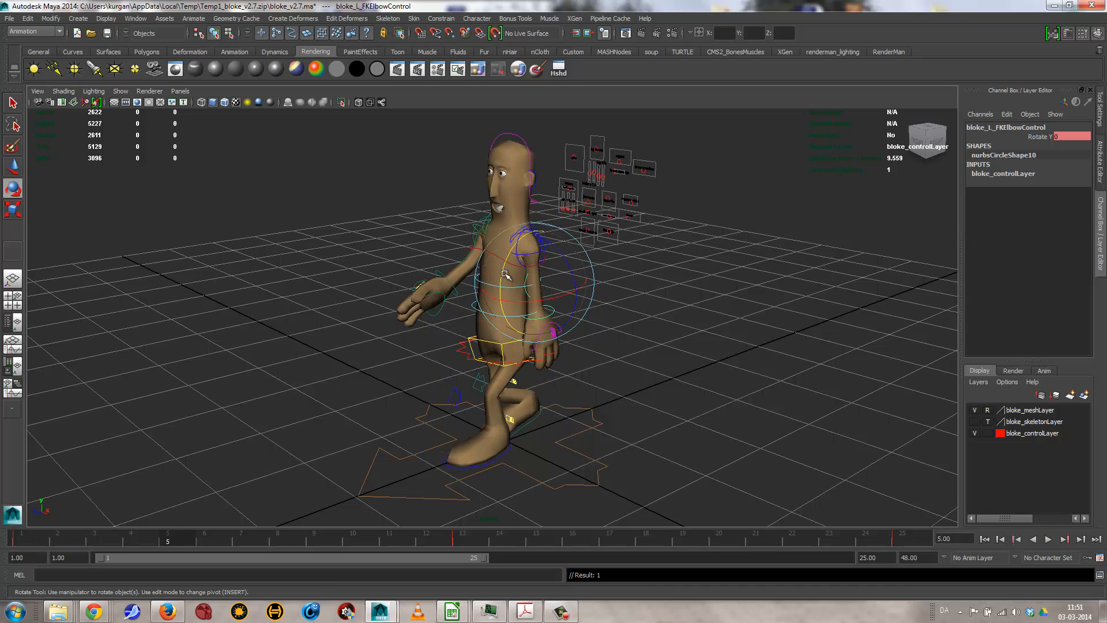
{"action": "left_click_drag", "start_coordinate": [509, 276], "coordinate": [501, 281]}
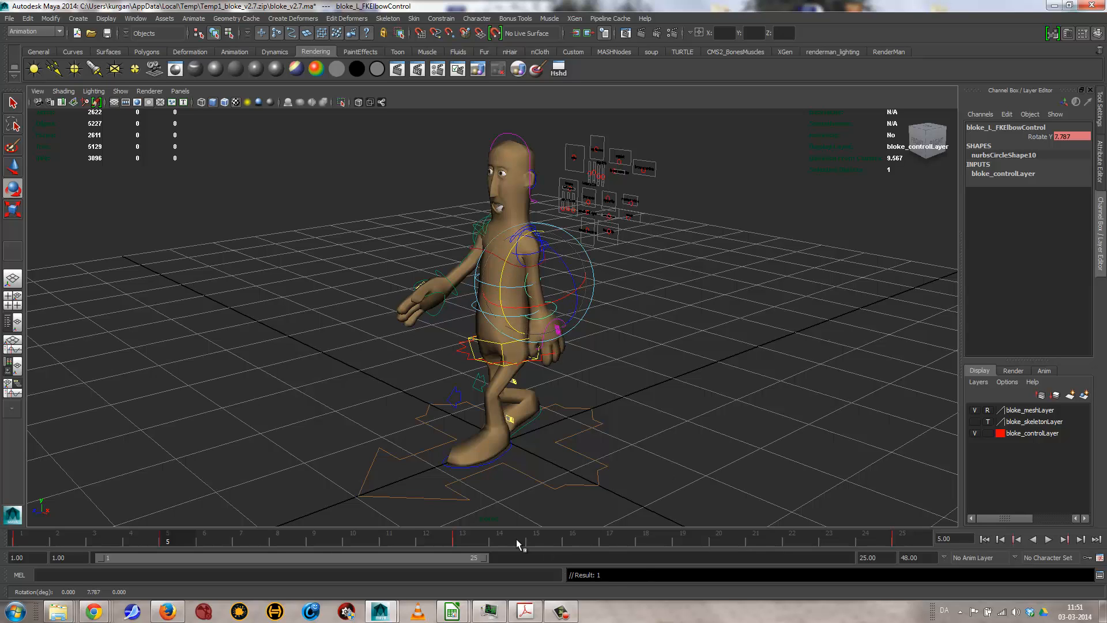
Step: Rotate the left FK elbow control to about -22.3 in Y at frame 16, key it, and review the playback
{"action": "left_click", "coordinate": [463, 540]}
{"action": "double_click", "coordinate": [474, 542]}
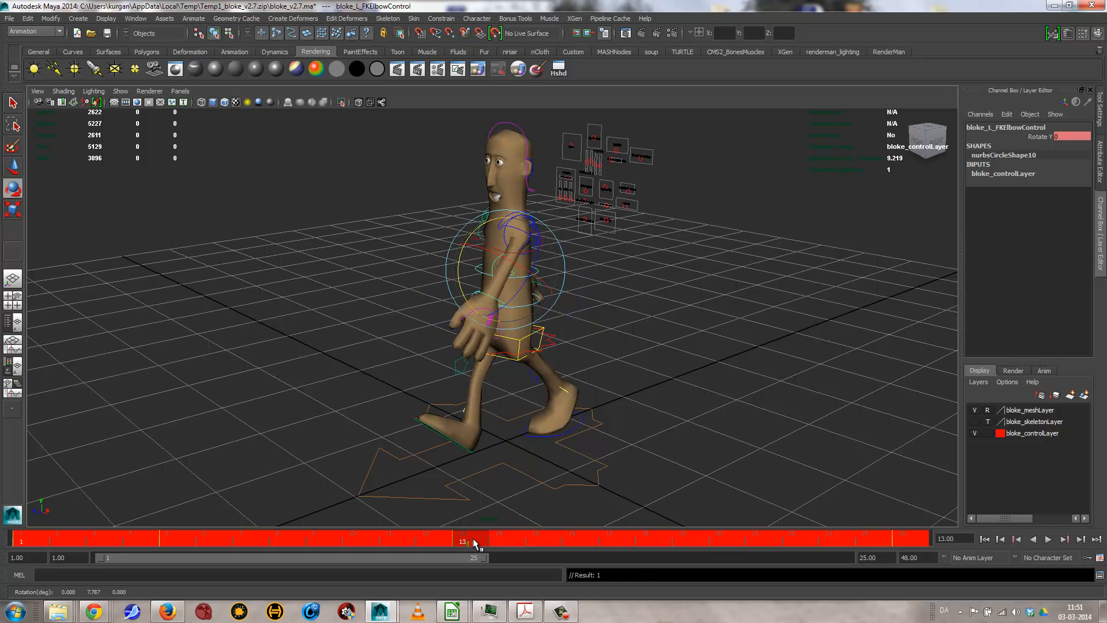
{"action": "left_click", "coordinate": [374, 539]}
{"action": "left_click_drag", "start_coordinate": [454, 540], "coordinate": [498, 540]}
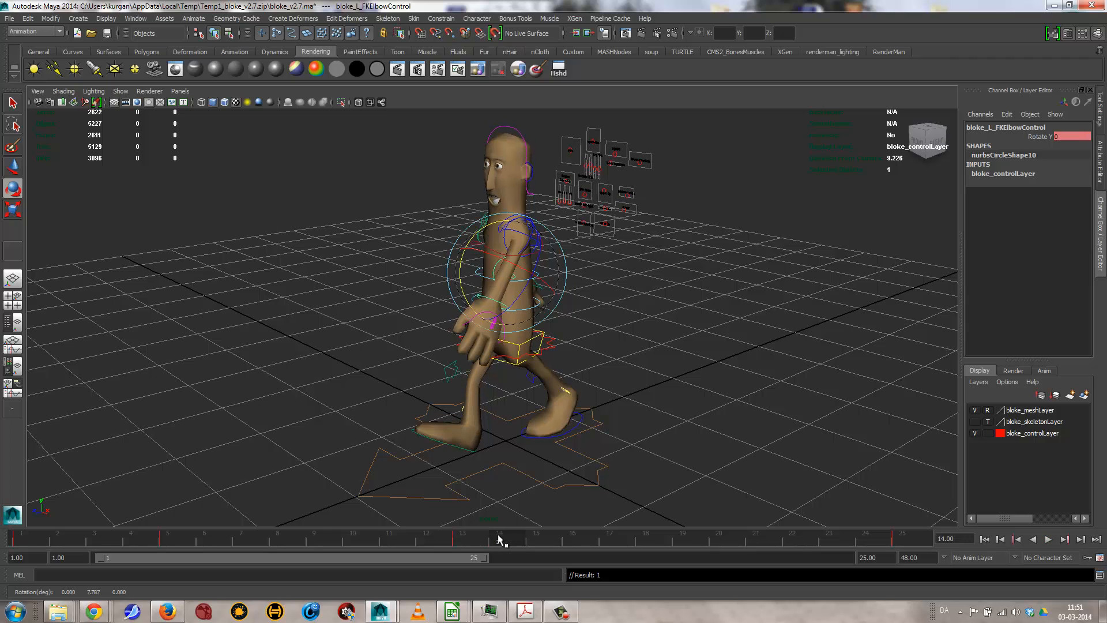
{"action": "key", "text": "alt+v"}
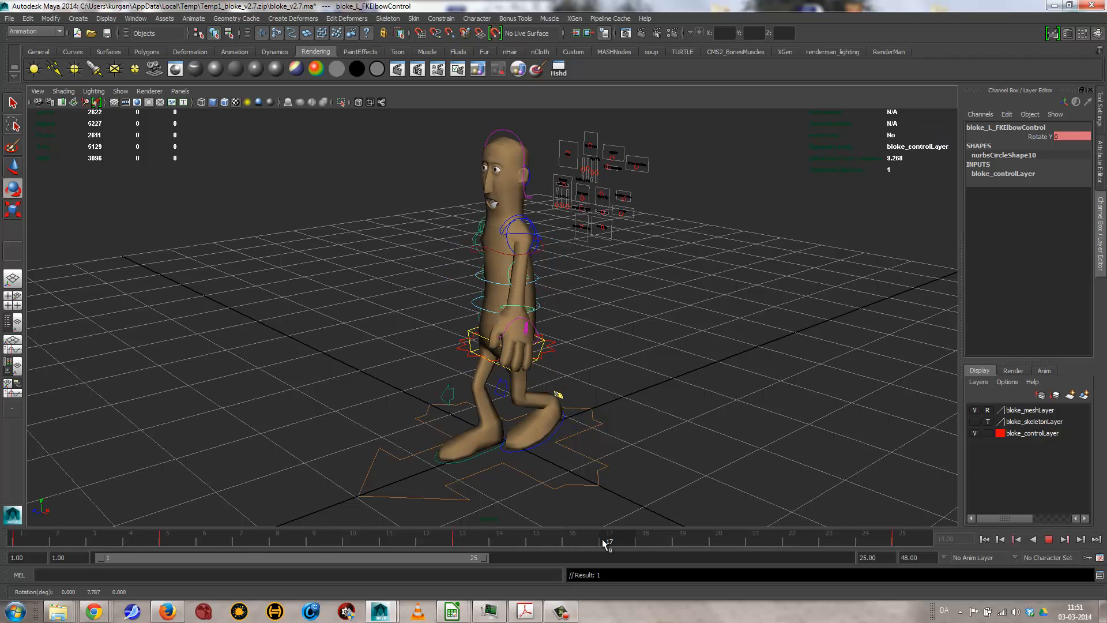
{"action": "key", "text": "alt+v"}
{"action": "key", "text": "e"}
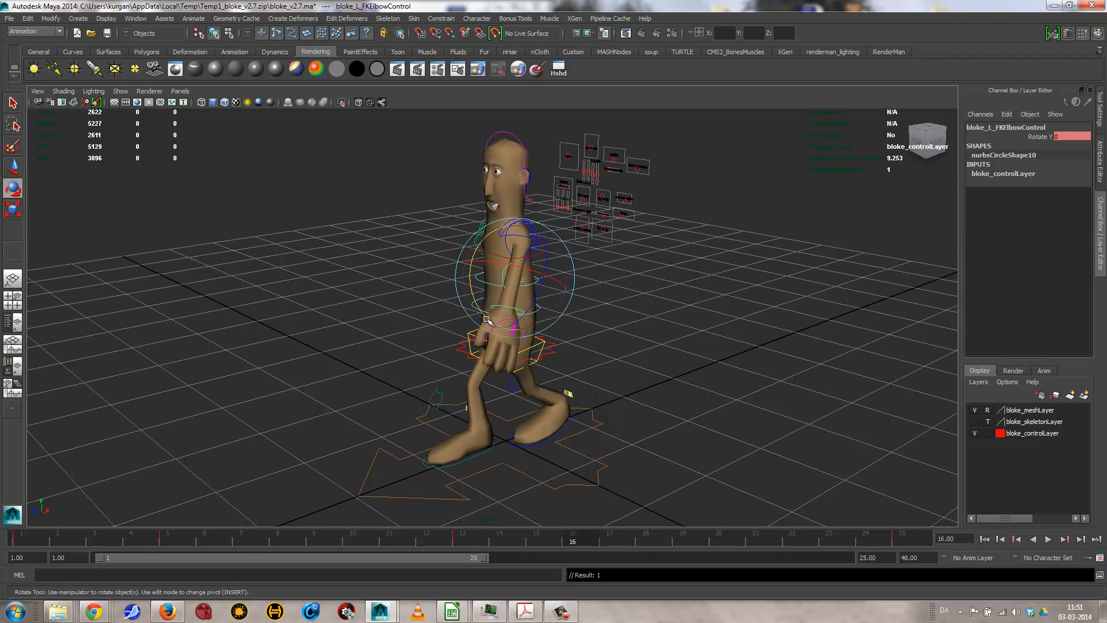
{"action": "left_click_drag", "start_coordinate": [477, 304], "coordinate": [470, 297]}
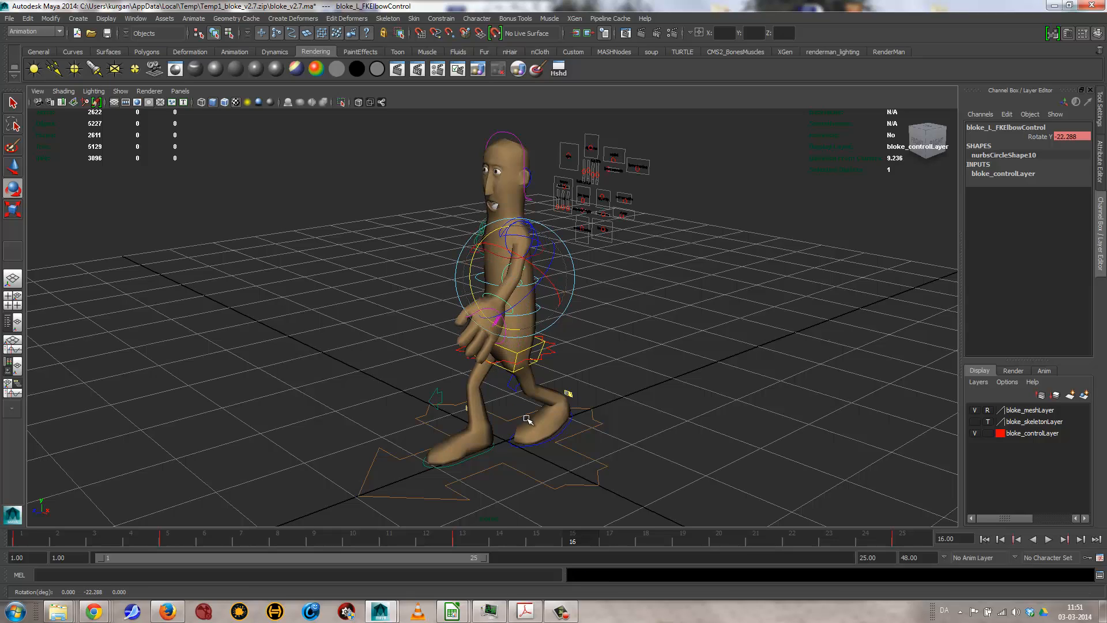
{"action": "left_click", "coordinate": [1048, 539]}
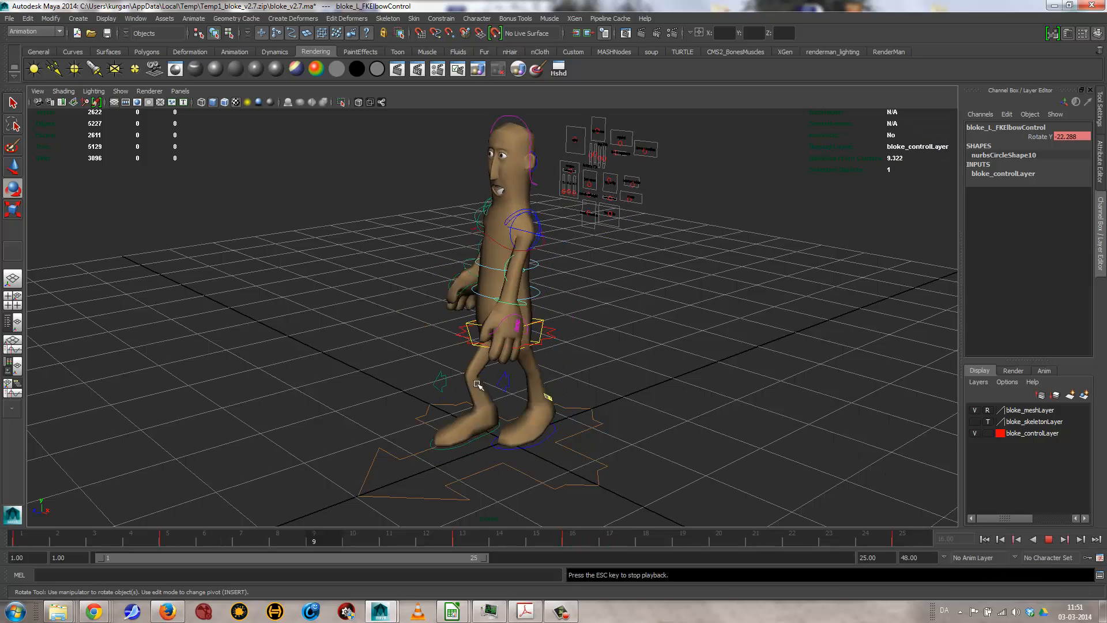
{"action": "left_click_drag", "start_coordinate": [477, 383], "coordinate": [578, 400], "text": "alt"}
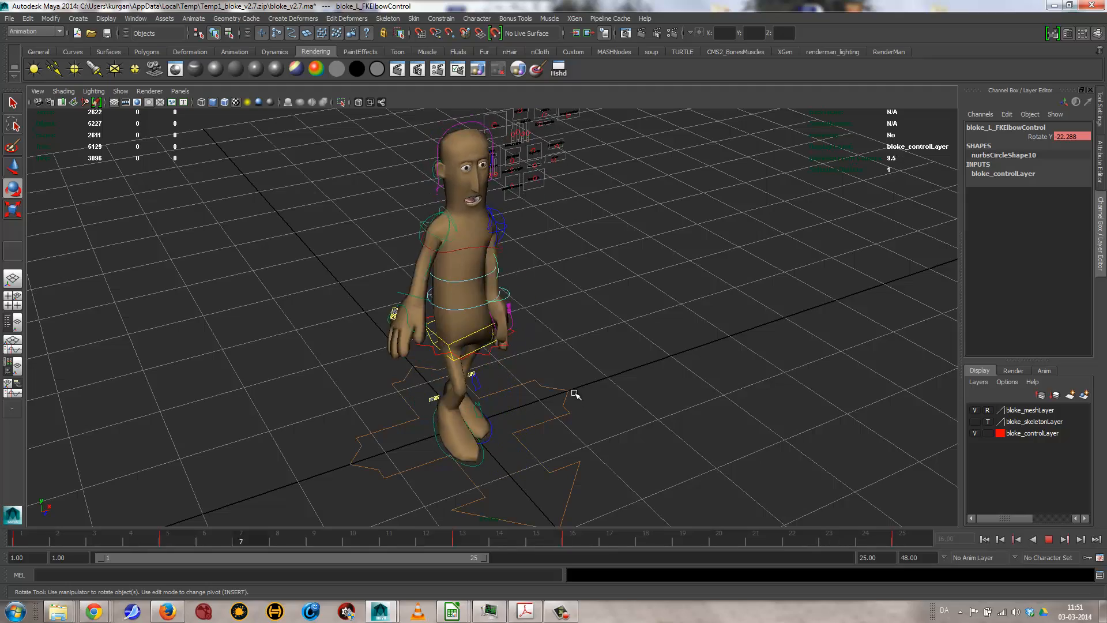
{"action": "left_click_drag", "start_coordinate": [570, 390], "coordinate": [525, 383], "text": "alt"}
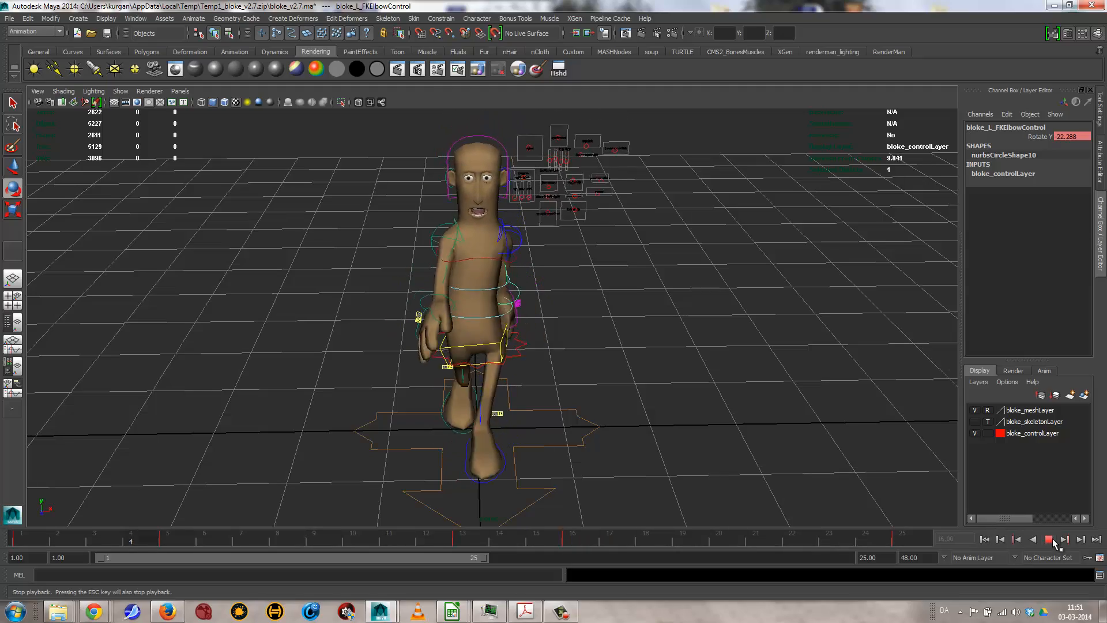
{"action": "left_click", "coordinate": [1050, 540]}
Step: Rotate the left FK bicep control outward at frame 7 to about -0.7, -2.5, -64.6 and key it
{"action": "left_click_drag", "start_coordinate": [611, 323], "coordinate": [699, 406], "text": "alt"}
{"action": "left_click", "coordinate": [602, 243]}
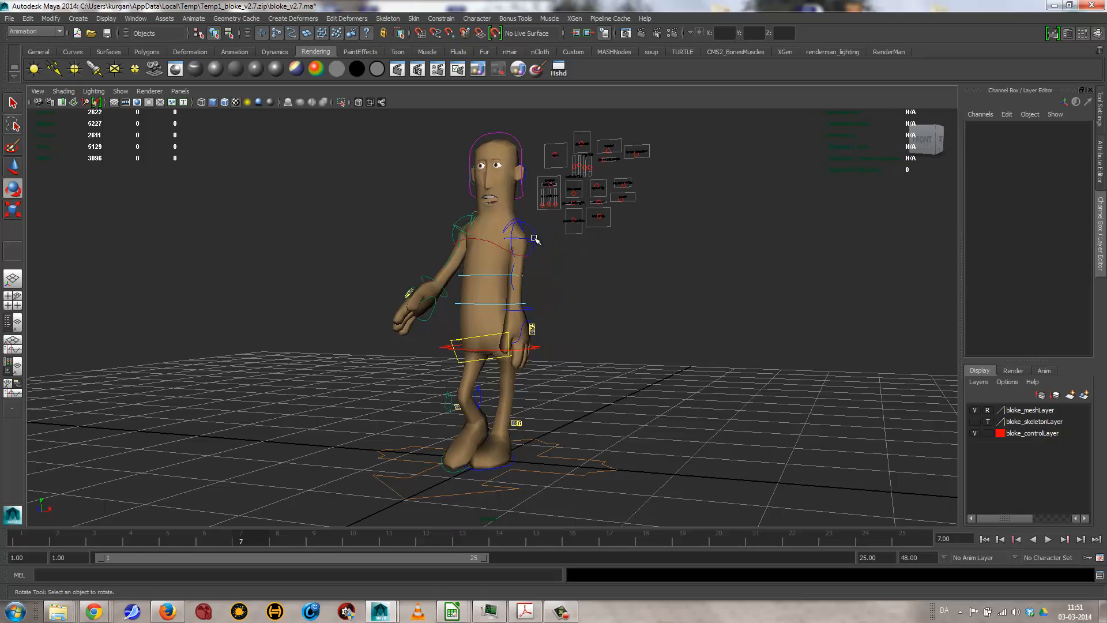
{"action": "left_click", "coordinate": [536, 238]}
{"action": "mouse_move", "coordinate": [256, 531]}
{"action": "left_mouse_down"}
{"action": "mouse_move", "coordinate": [175, 534]}
{"action": "mouse_move", "coordinate": [242, 538]}
{"action": "left_mouse_up"}
{"action": "left_click_drag", "start_coordinate": [568, 249], "coordinate": [565, 247]}
{"action": "key", "text": "s"}
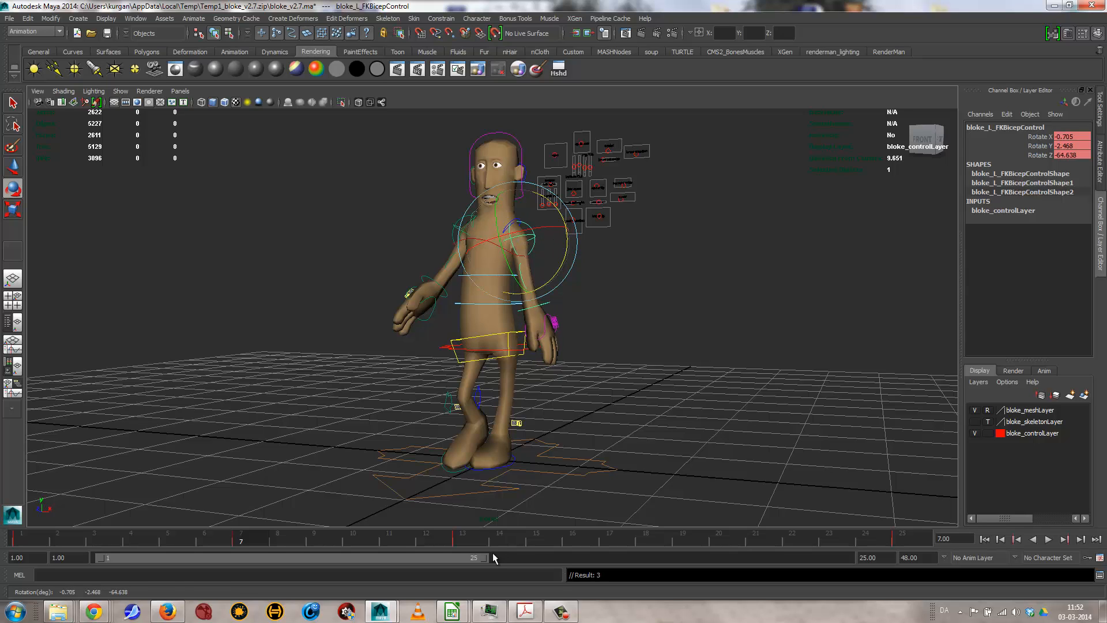
Step: Rotate the right FK bicep control to about 1, 4.4, -58.9 at frame 18, key it, and review the playback
{"action": "left_click", "coordinate": [453, 231]}
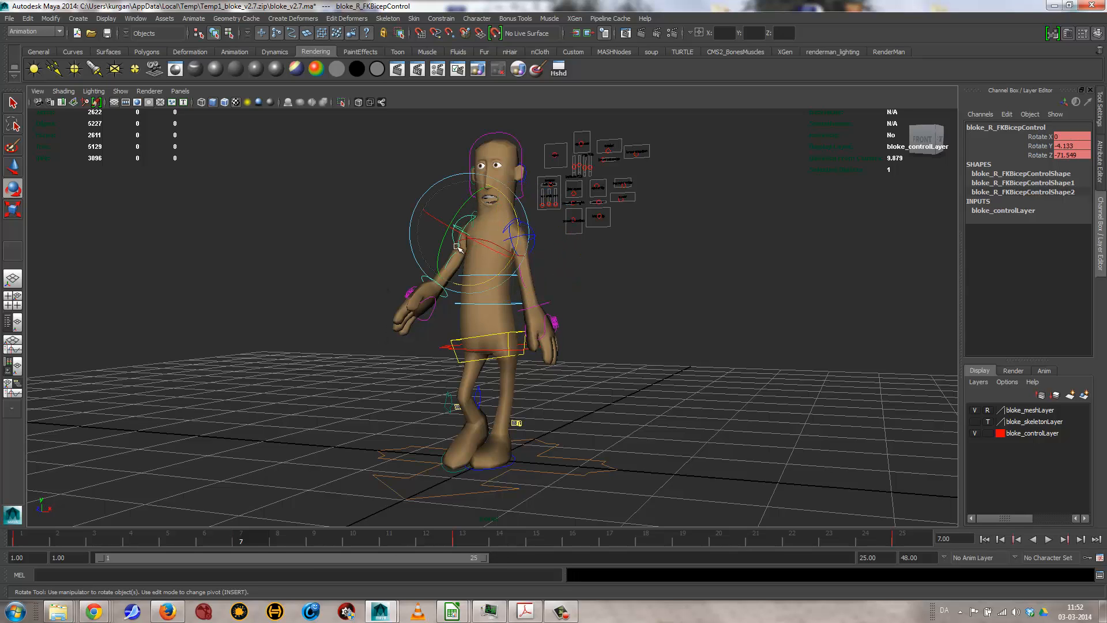
{"action": "key", "text": "alt+v"}
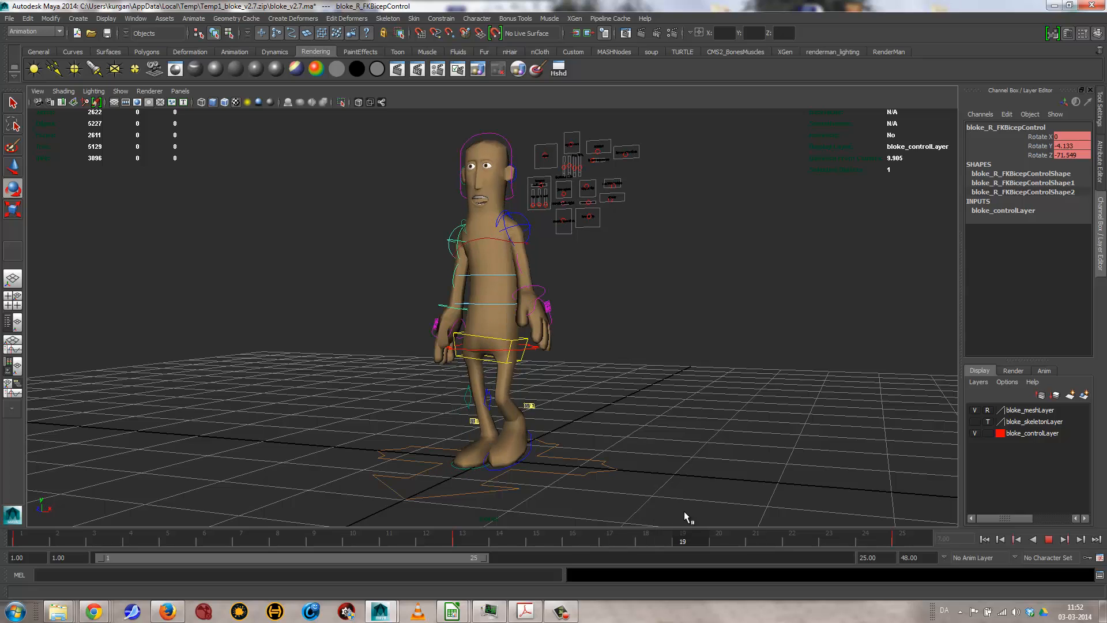
{"action": "key", "text": "alt+v"}
{"action": "left_click_drag", "start_coordinate": [508, 219], "coordinate": [508, 231]}
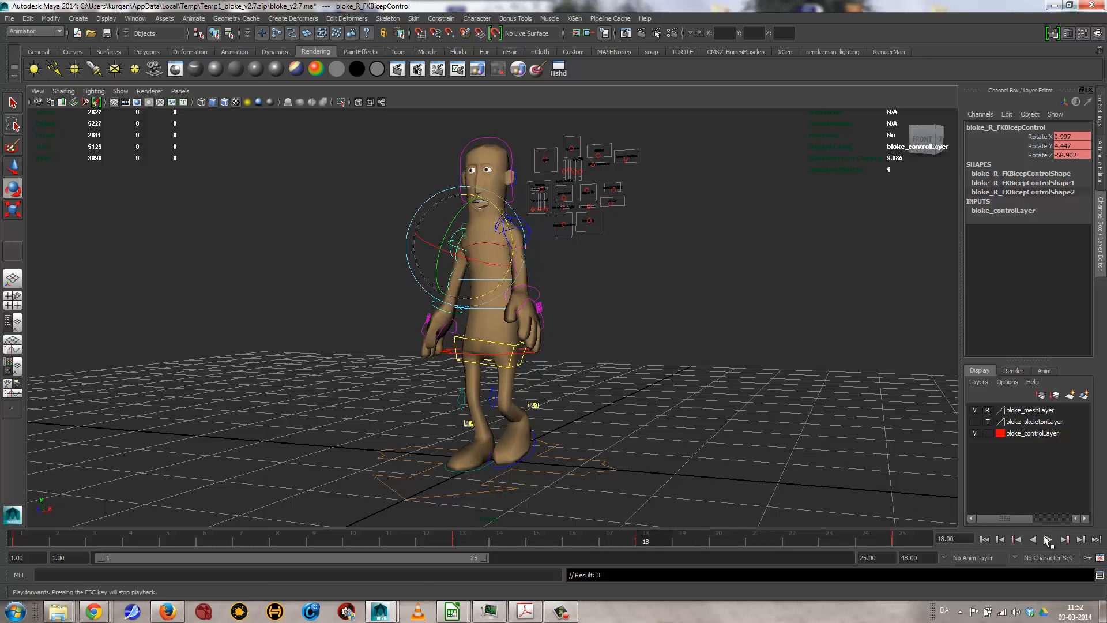
{"action": "key", "text": "alt+v"}
{"action": "left_click_drag", "start_coordinate": [548, 375], "coordinate": [593, 375], "text": "alt"}
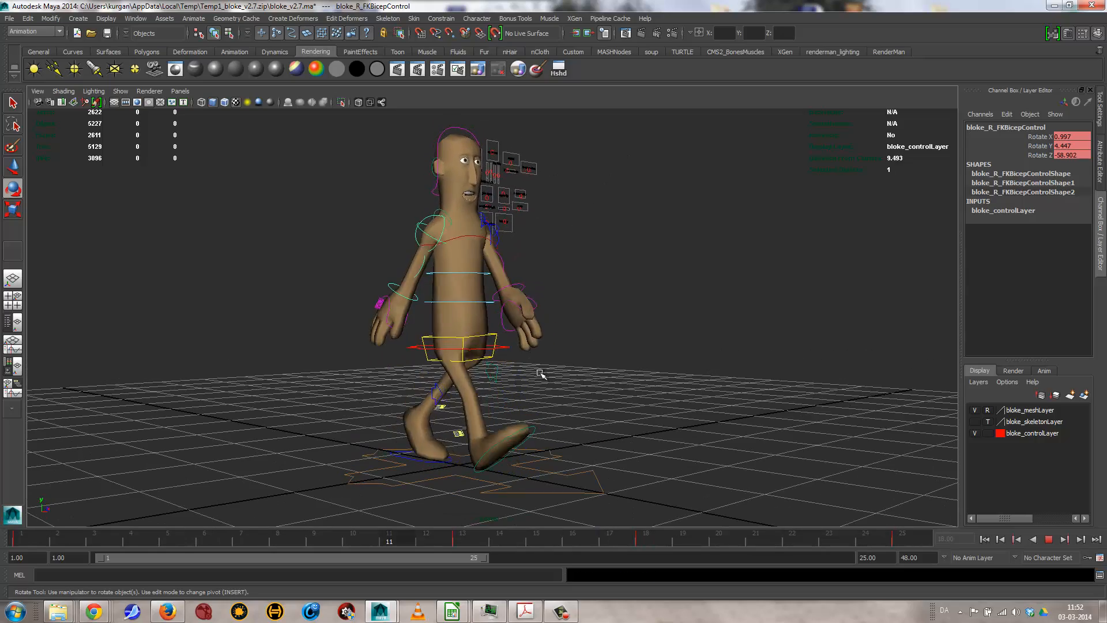
{"action": "left_click_drag", "start_coordinate": [513, 375], "coordinate": [502, 373], "text": "alt"}
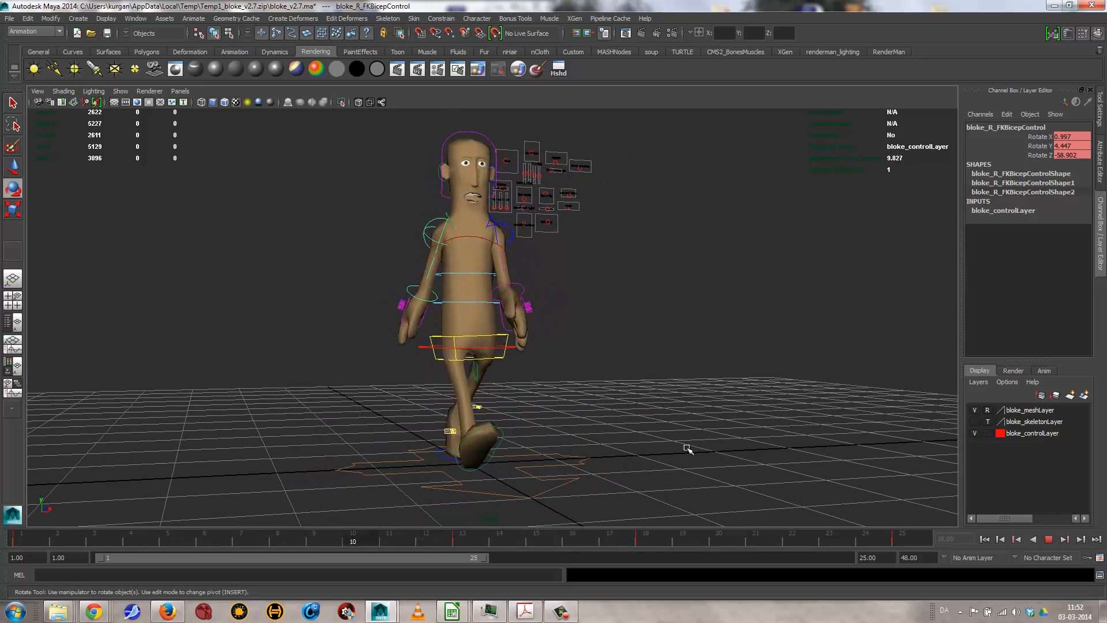
{"action": "left_click", "coordinate": [1047, 537]}
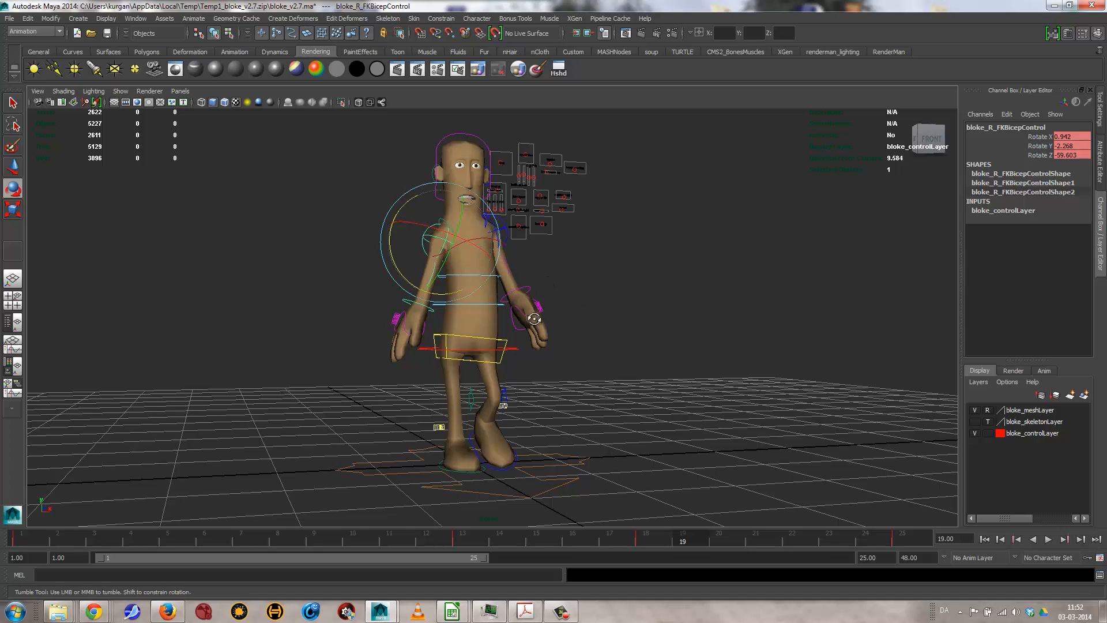
Step: Move the left FK elbow control's key from frame 16 to frame 18 and play back the cycle
{"action": "left_click_drag", "start_coordinate": [553, 311], "coordinate": [563, 291], "text": "alt"}
{"action": "left_click", "coordinate": [563, 290]}
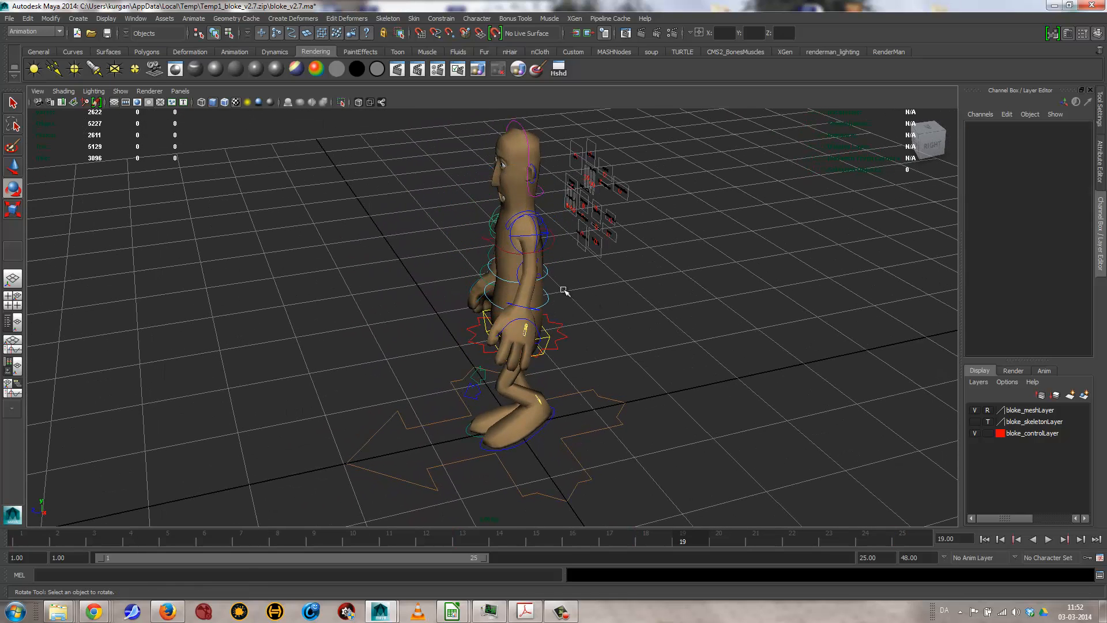
{"action": "left_click", "coordinate": [513, 272]}
{"action": "left_click", "coordinate": [622, 278]}
{"action": "left_click", "coordinate": [528, 271]}
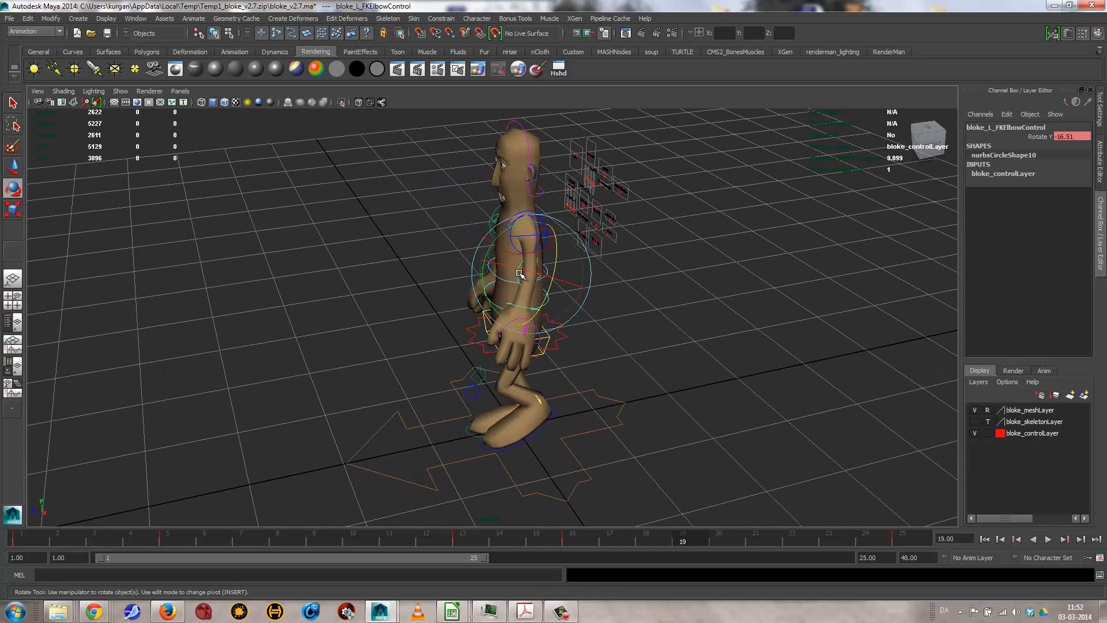
{"action": "key", "text": "alt+v"}
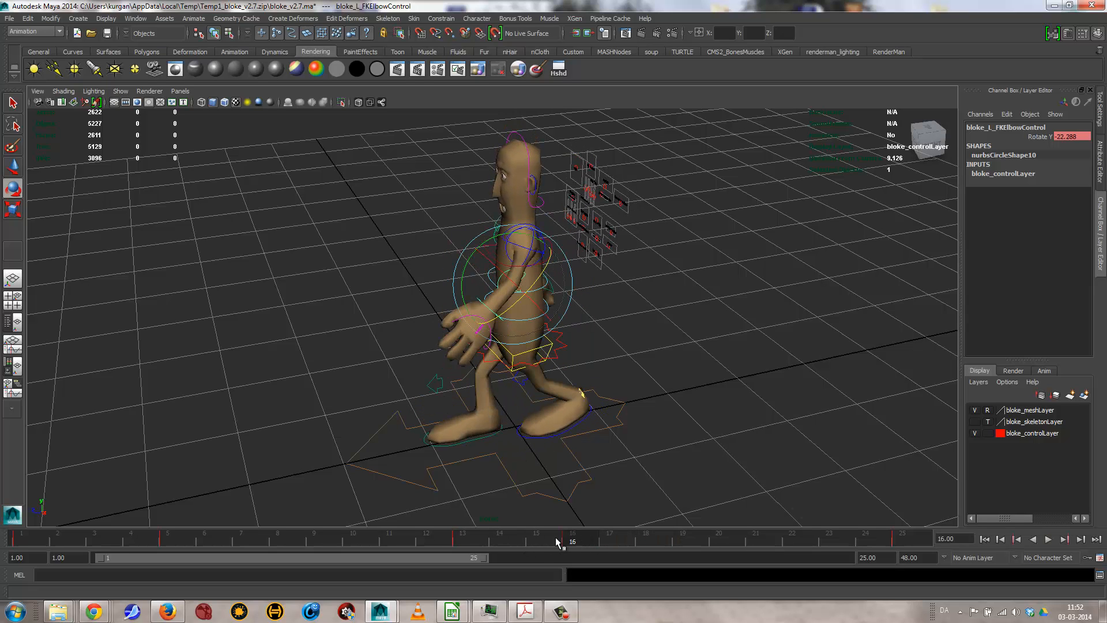
{"action": "left_click_drag", "start_coordinate": [555, 537], "coordinate": [638, 541], "text": "shift"}
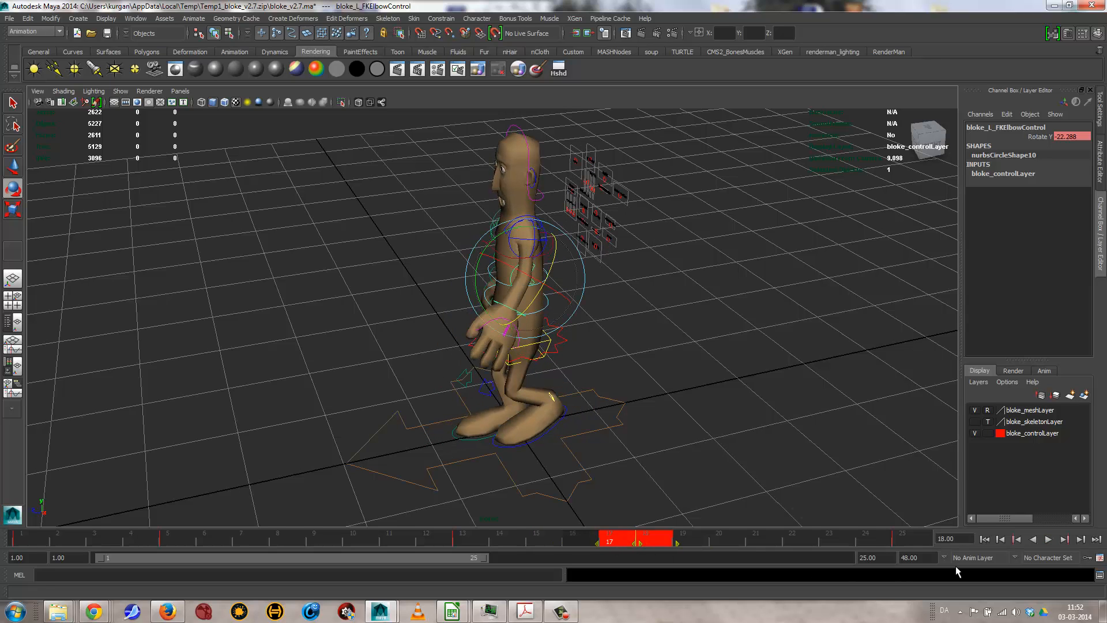
{"action": "left_click", "coordinate": [1049, 539]}
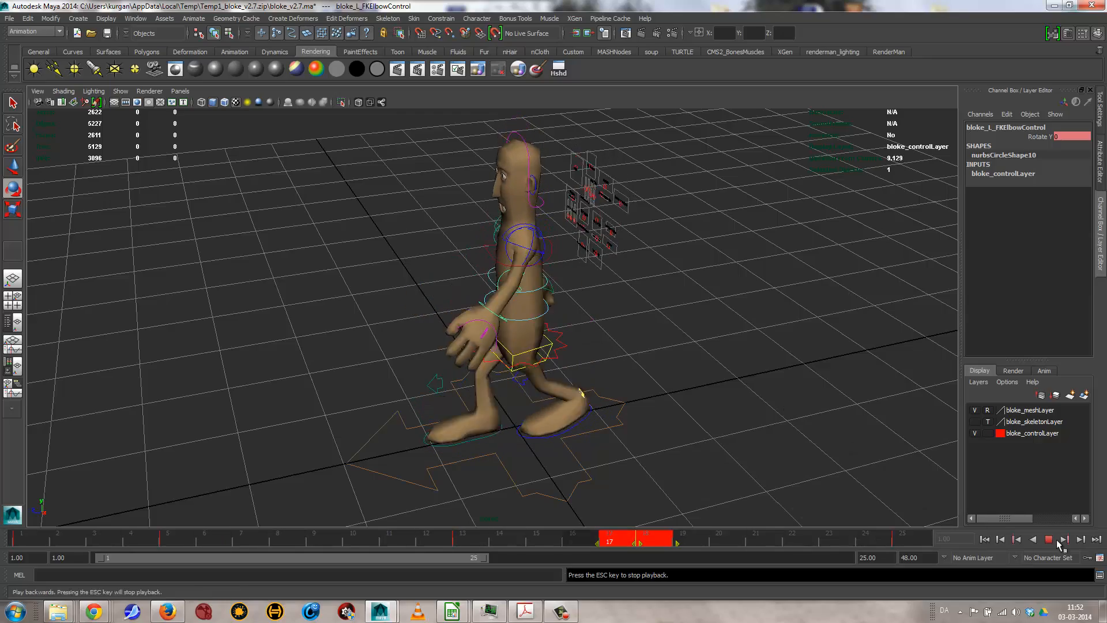
{"action": "key", "text": "Escape"}
Step: Key the right FK wrist control at 0 rotation at frames 1, 13 and 25
{"action": "left_click", "coordinate": [721, 363]}
{"action": "left_click_drag", "start_coordinate": [541, 385], "coordinate": [596, 353], "text": "alt"}
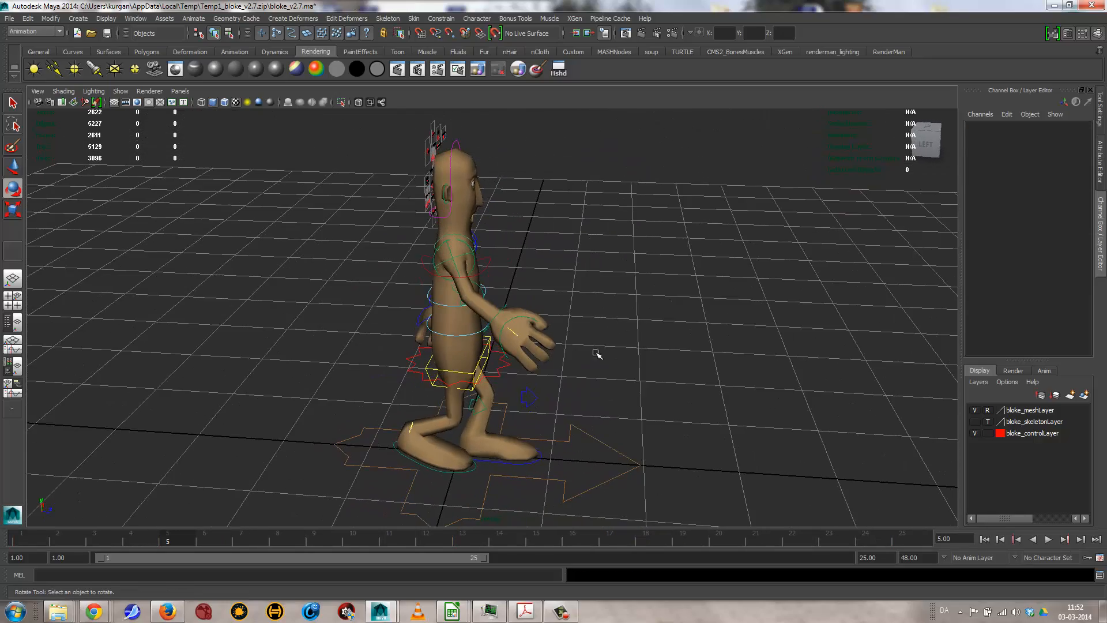
{"action": "left_click", "coordinate": [503, 308]}
{"action": "left_click", "coordinate": [35, 534]}
{"action": "key", "text": "s"}
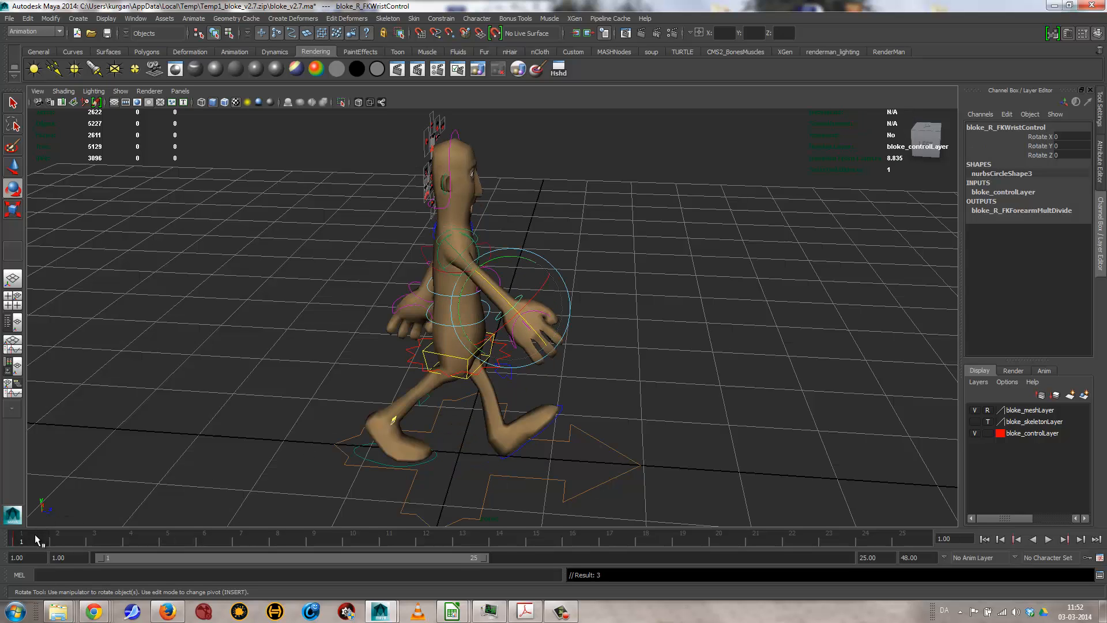
{"action": "left_click", "coordinate": [465, 540]}
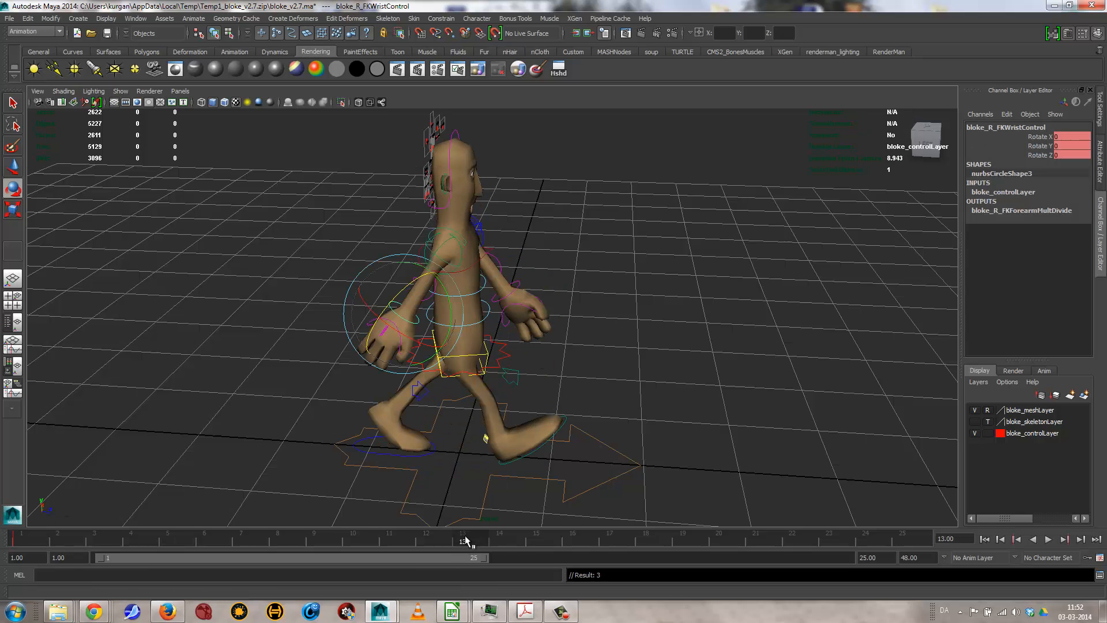
{"action": "left_click", "coordinate": [910, 536]}
Step: Rotate the right FK wrist control to about -24.3 in Y at frame 5 and key it
{"action": "left_click_drag", "start_coordinate": [28, 533], "coordinate": [168, 539]}
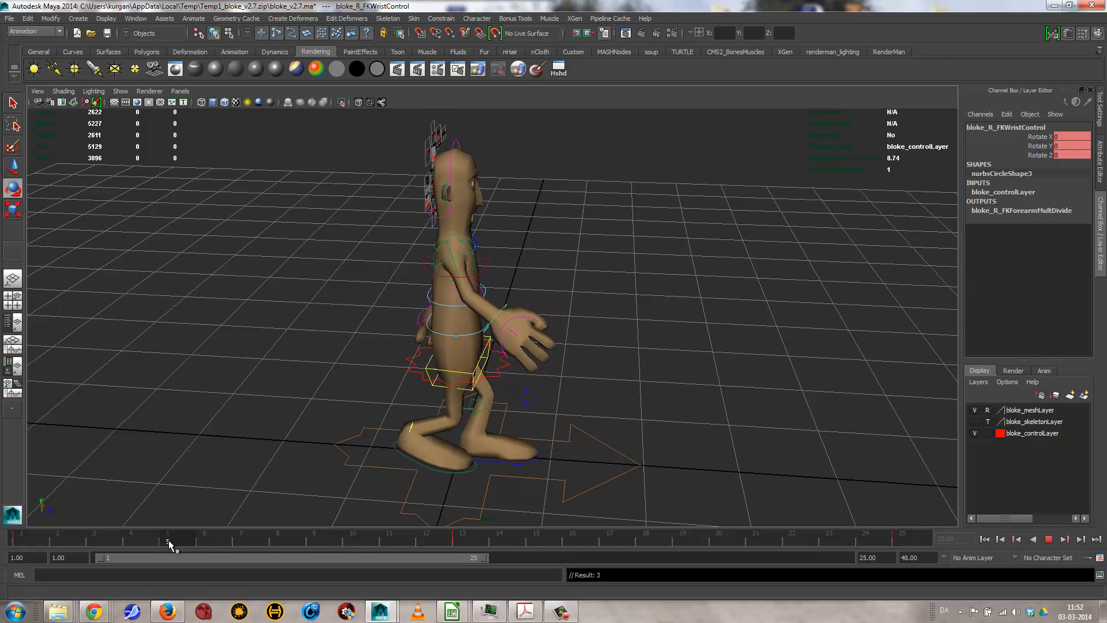
{"action": "key", "text": "e"}
{"action": "left_click_drag", "start_coordinate": [549, 333], "coordinate": [551, 311]}
{"action": "key", "text": "s"}
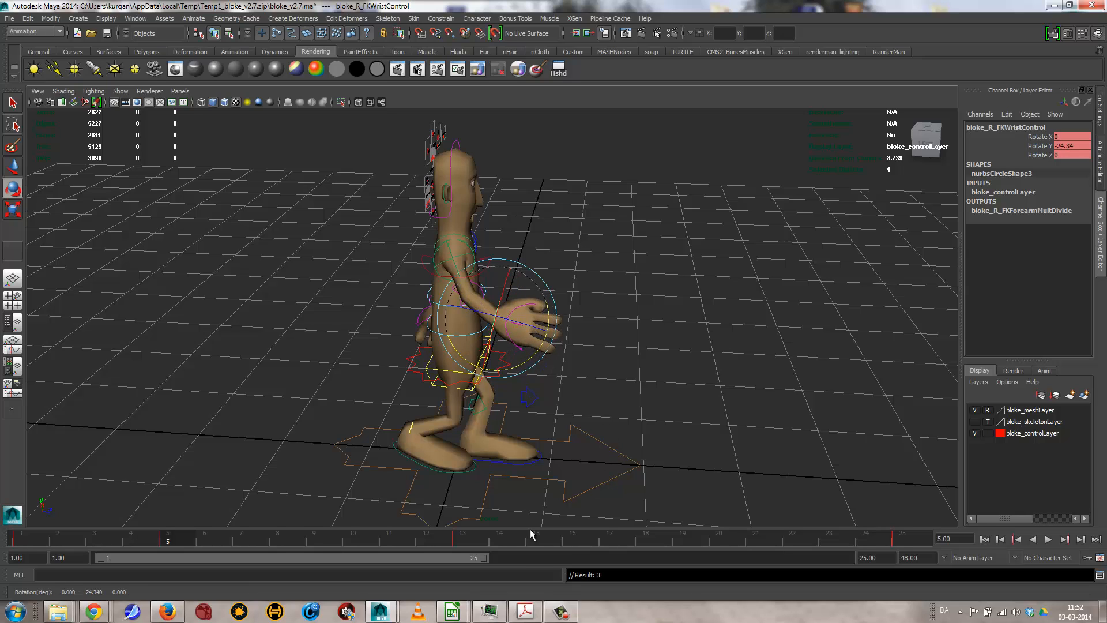
Step: Rotate the right FK wrist control to bend the hand at frame 18
{"action": "key", "text": "alt+v"}
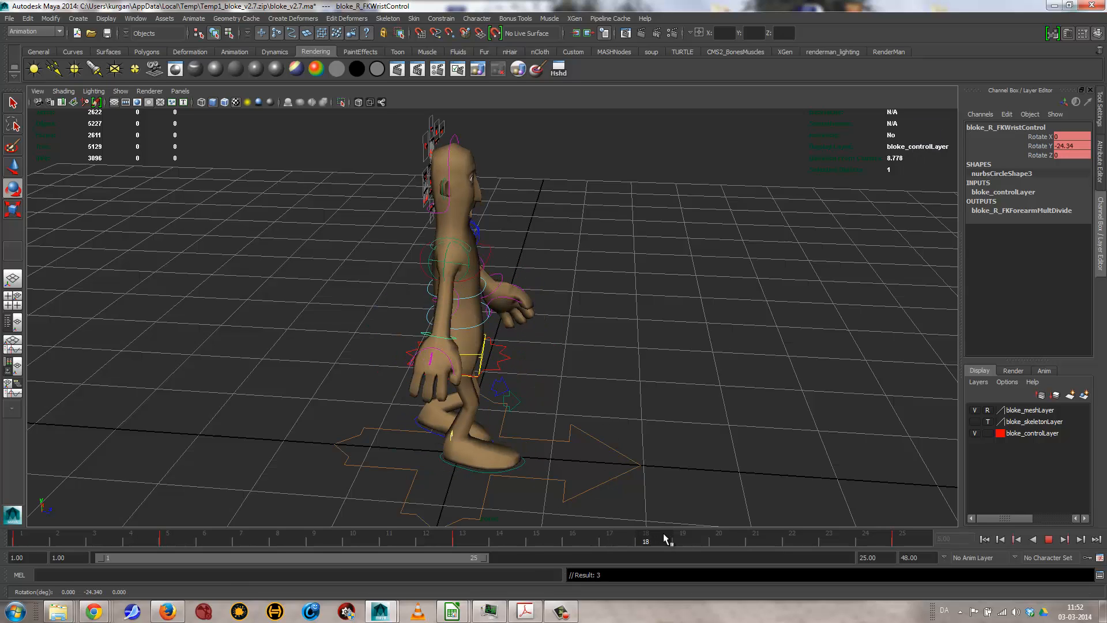
{"action": "key", "text": "alt+v"}
{"action": "left_click_drag", "start_coordinate": [477, 305], "coordinate": [492, 321]}
Step: Key the left FK wrist control at 0 rotation at frames 1, 13 and 25
{"action": "left_click_drag", "start_coordinate": [607, 351], "coordinate": [438, 335], "text": "alt"}
{"action": "left_click", "coordinate": [480, 304]}
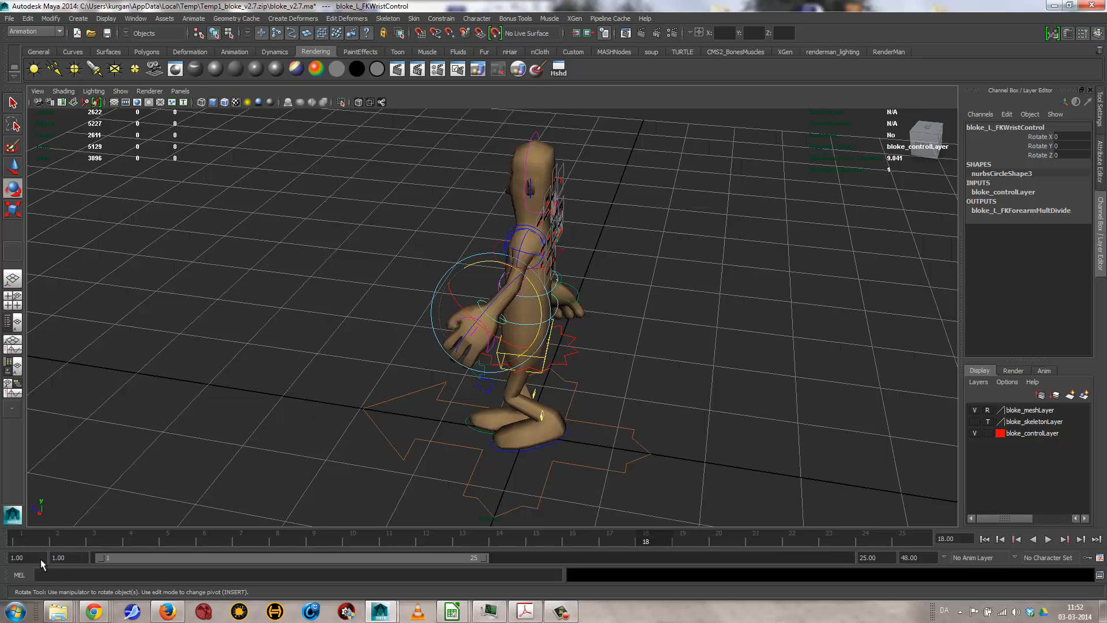
{"action": "left_click", "coordinate": [29, 541]}
{"action": "key", "text": "s"}
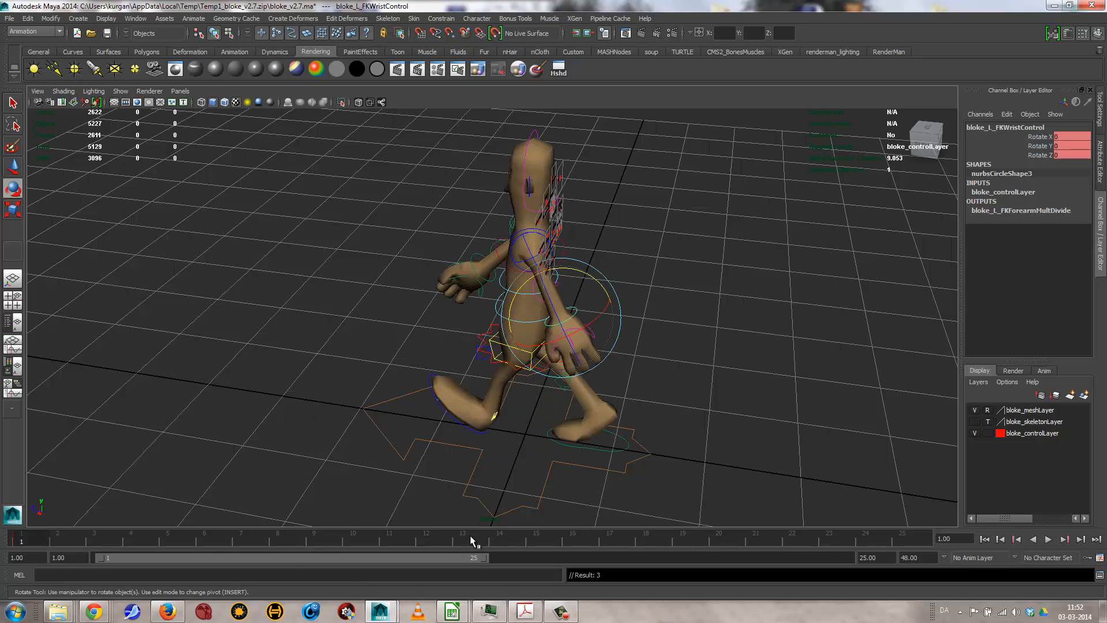
{"action": "left_click", "coordinate": [470, 539]}
{"action": "left_click", "coordinate": [926, 538]}
Step: Rotate the left FK wrist control to about 15 in Y at frame 5 and key it
{"action": "left_click_drag", "start_coordinate": [36, 528], "coordinate": [167, 527]}
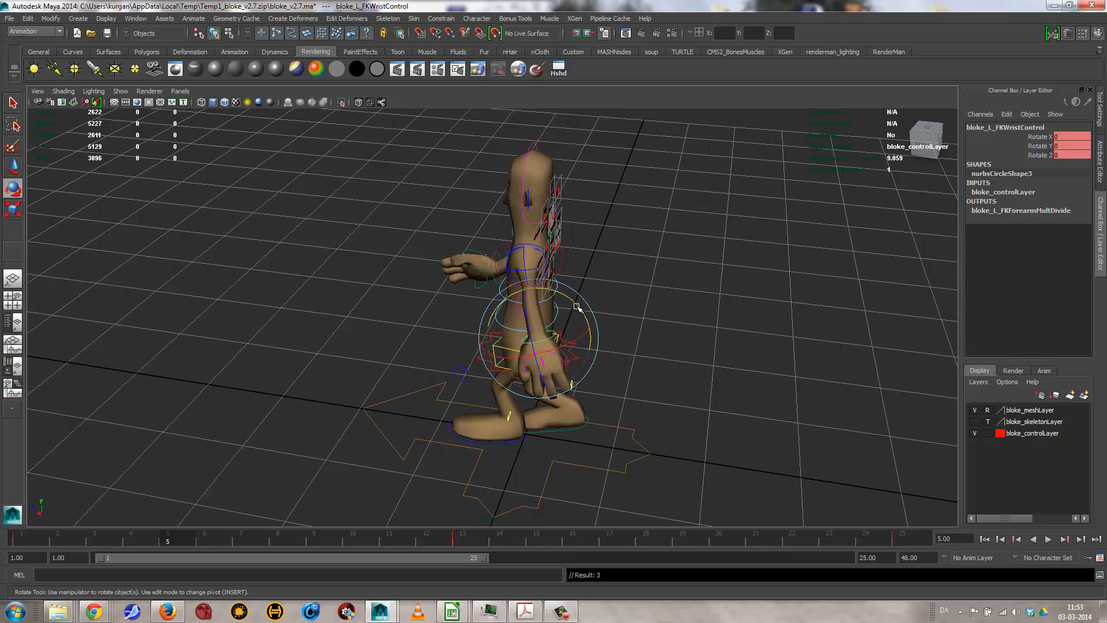
{"action": "left_click_drag", "start_coordinate": [578, 309], "coordinate": [608, 346]}
{"action": "key", "text": "s"}
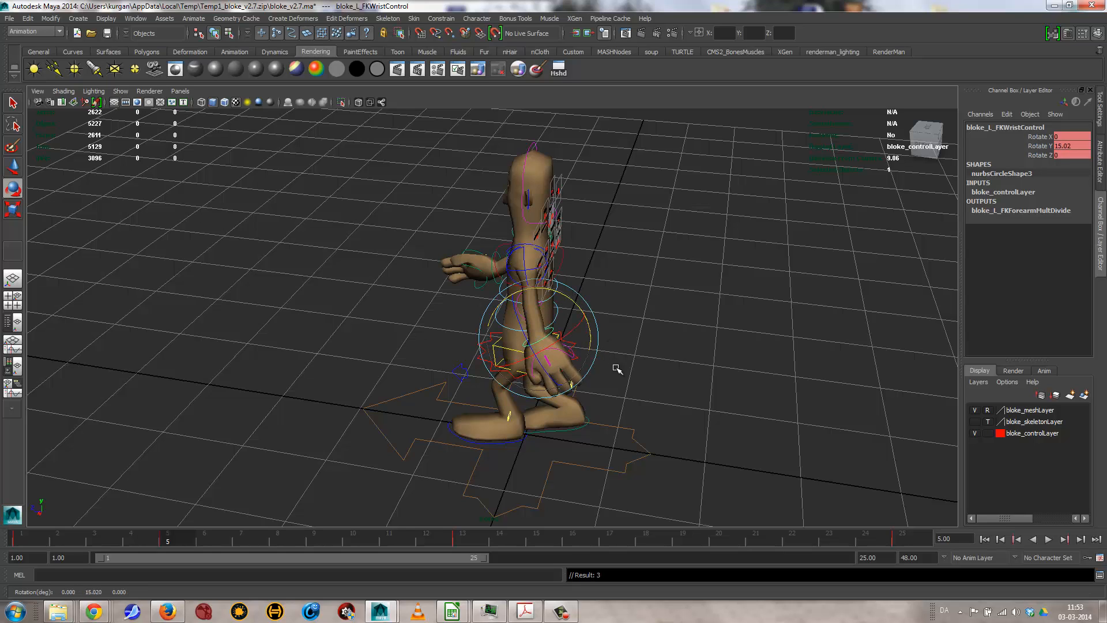
Step: Rotate the left FK wrist control to about -19.9 in Y at frame 18 and key it
{"action": "left_click_drag", "start_coordinate": [468, 535], "coordinate": [647, 527]}
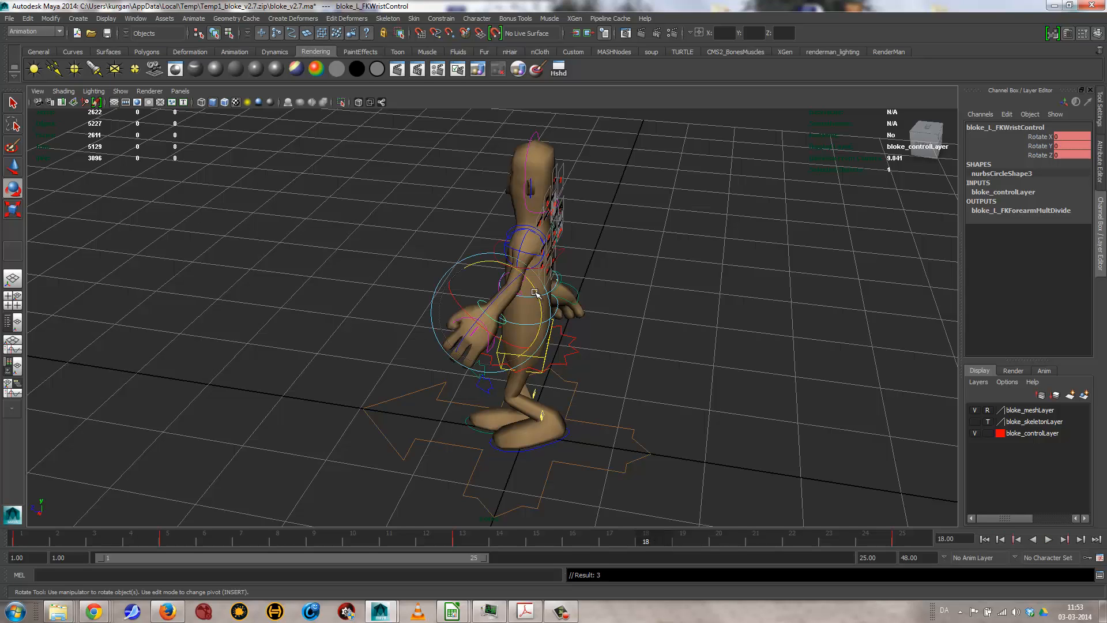
{"action": "left_click_drag", "start_coordinate": [535, 292], "coordinate": [556, 348]}
{"action": "left_click_drag", "start_coordinate": [604, 438], "coordinate": [503, 417], "text": "alt"}
{"action": "left_click_drag", "start_coordinate": [832, 435], "coordinate": [815, 425], "text": "alt"}
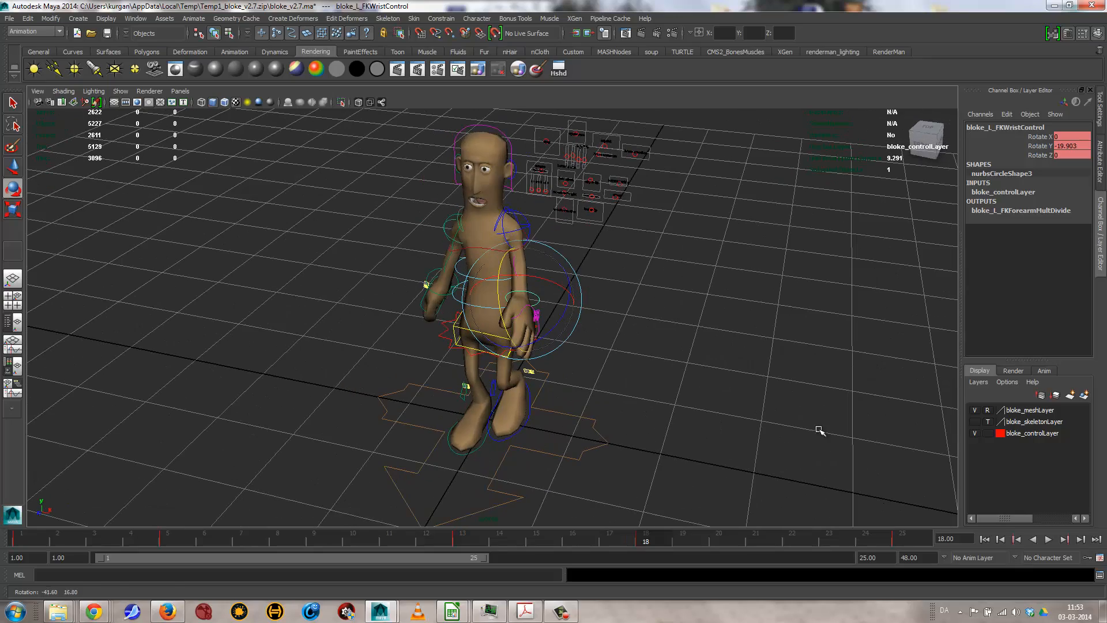
Step: Review the walk playback from several angles with bloke_controlLayer hidden, stop at frame 5, and show the layer again
{"action": "left_click", "coordinate": [1047, 539]}
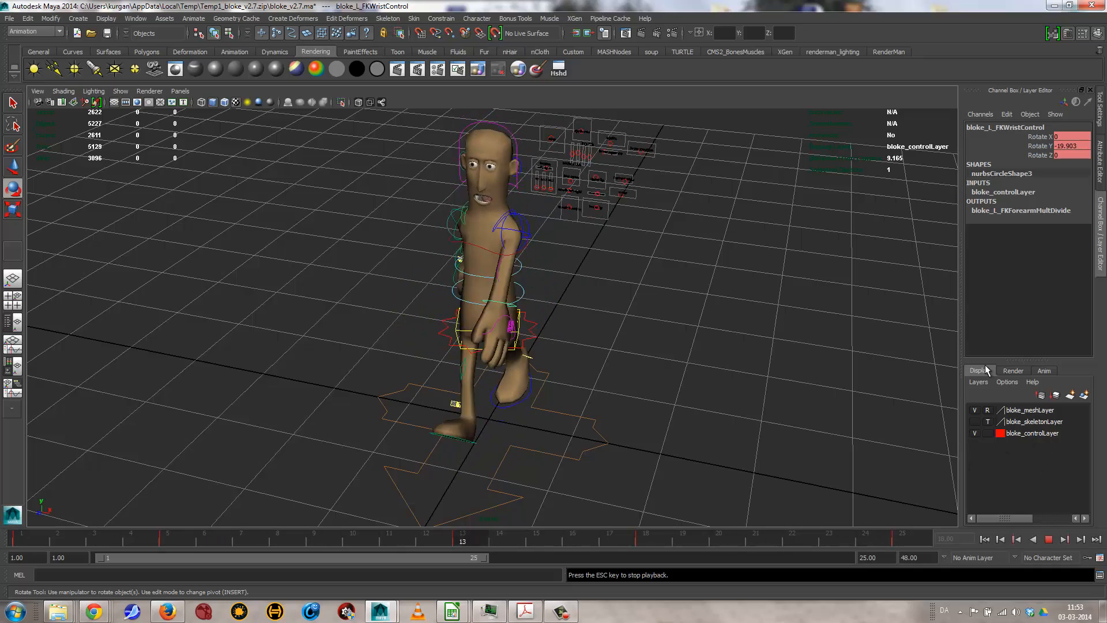
{"action": "left_click", "coordinate": [974, 433]}
{"action": "left_click", "coordinate": [974, 432]}
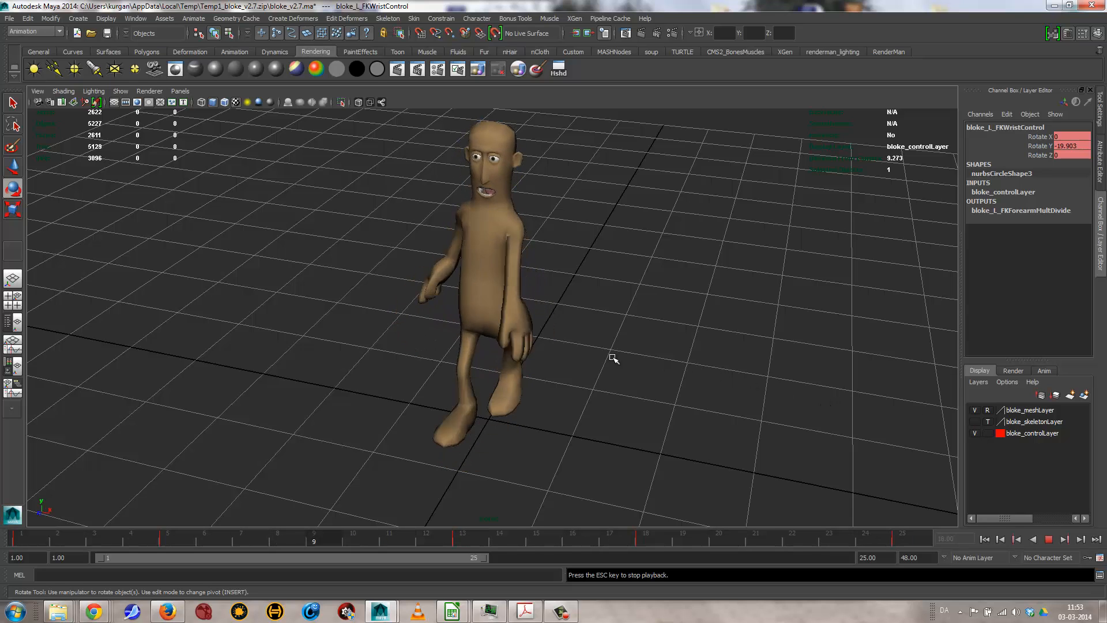
{"action": "left_click_drag", "start_coordinate": [557, 362], "coordinate": [578, 354], "text": "alt"}
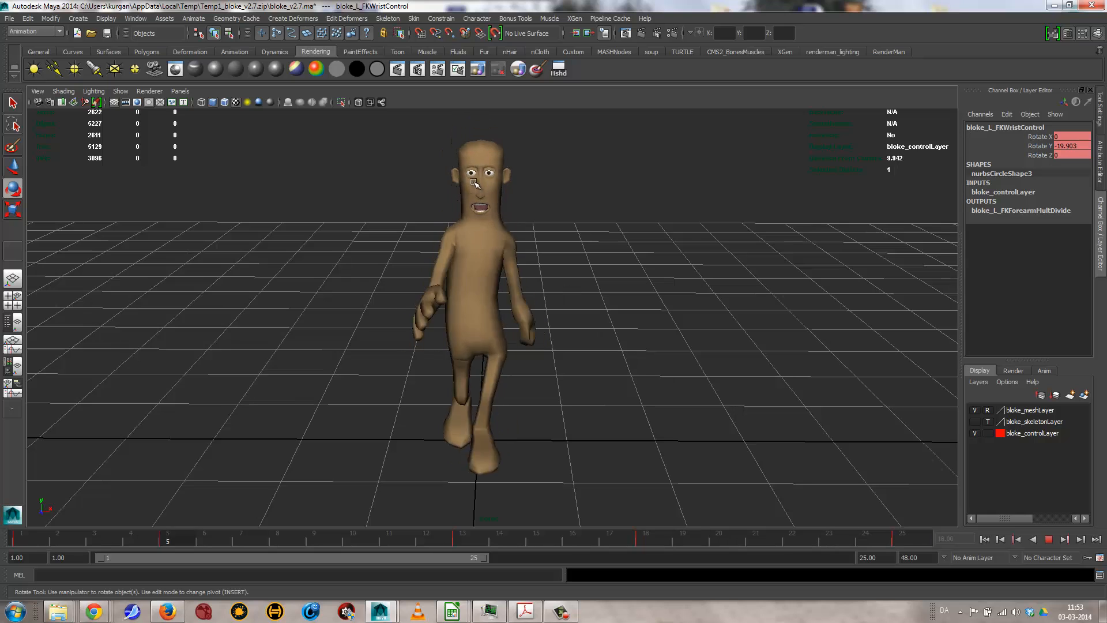
{"action": "left_click_drag", "start_coordinate": [638, 285], "coordinate": [598, 274], "text": "alt"}
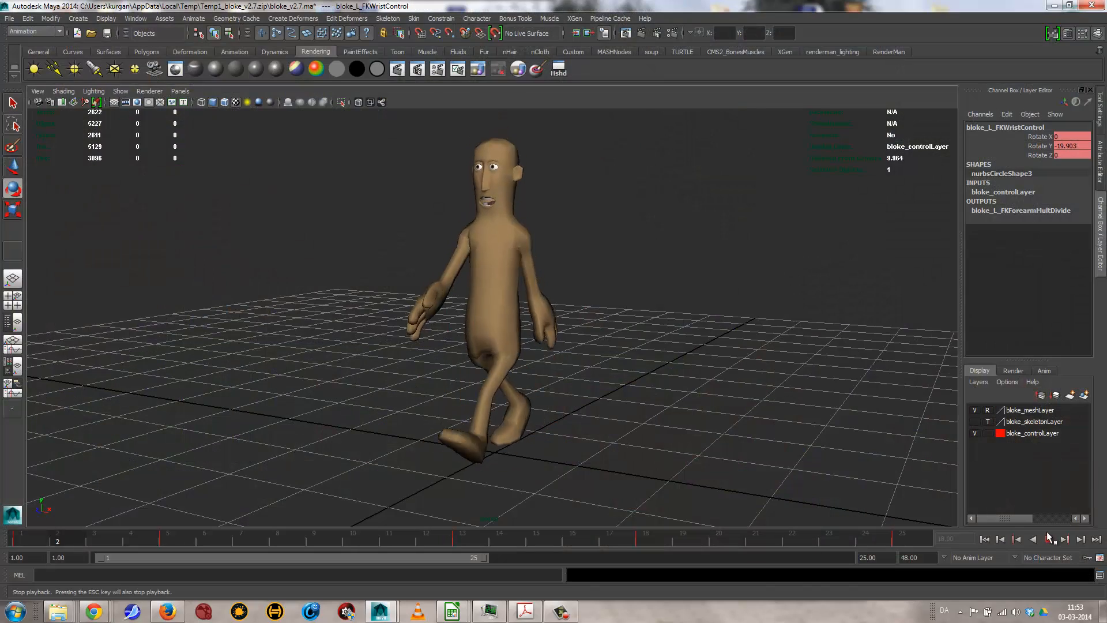
{"action": "left_click", "coordinate": [1047, 539]}
{"action": "left_click", "coordinate": [1048, 538]}
{"action": "key", "text": "e"}
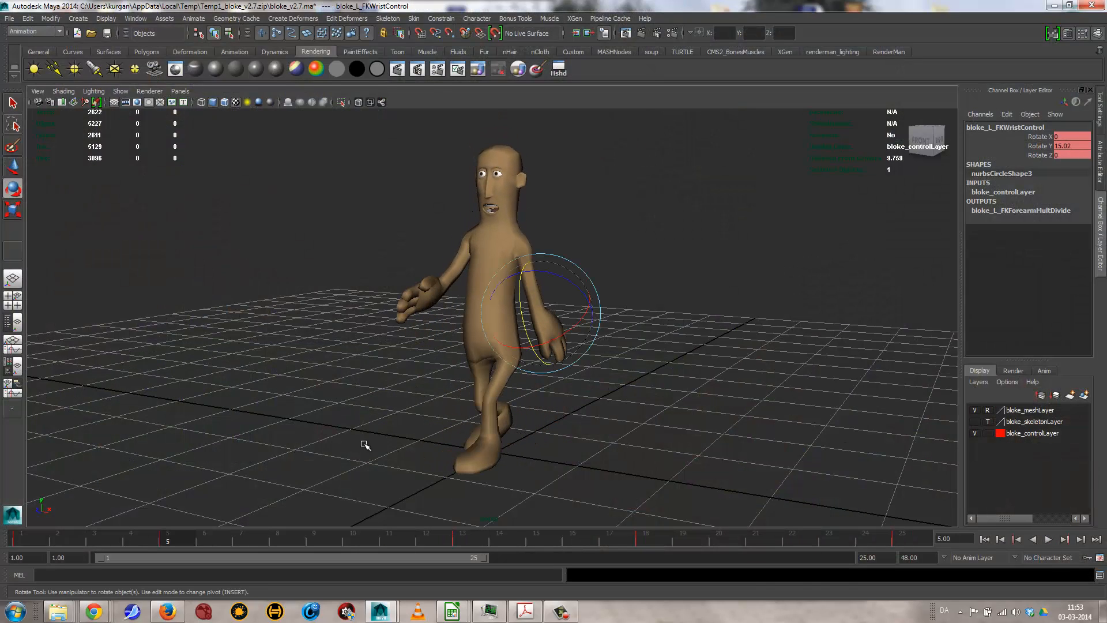
{"action": "left_click", "coordinate": [973, 433]}
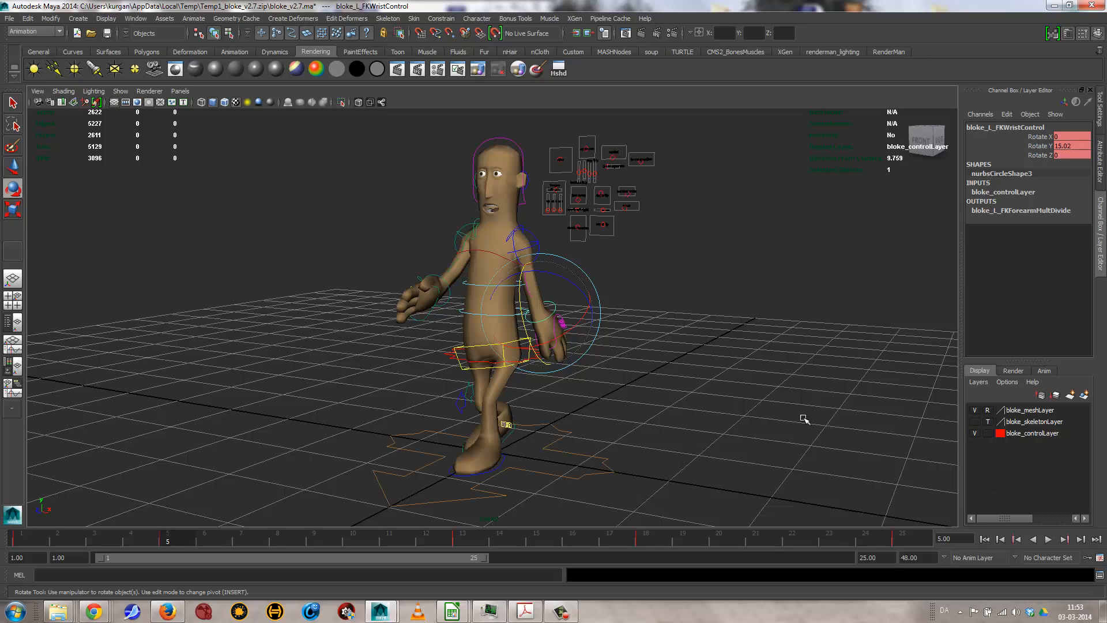